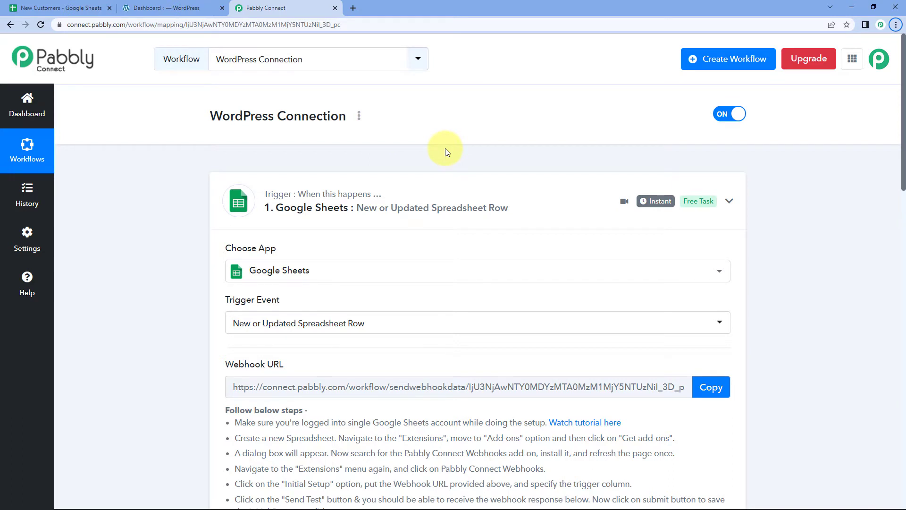
- Review the Google Sheets trigger setup and compare it with the customer row in the New Customers spreadsheet
scroll(445, 148, down, 1)
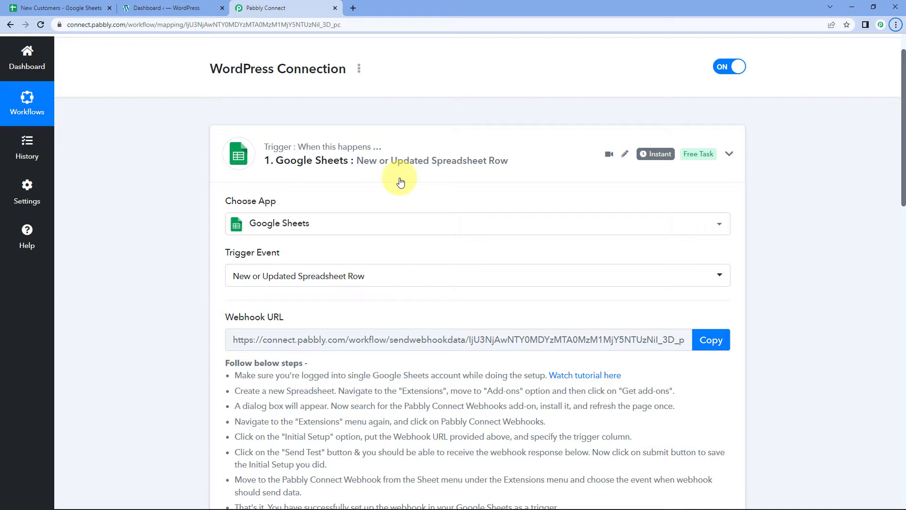
scroll(340, 165, down, 1)
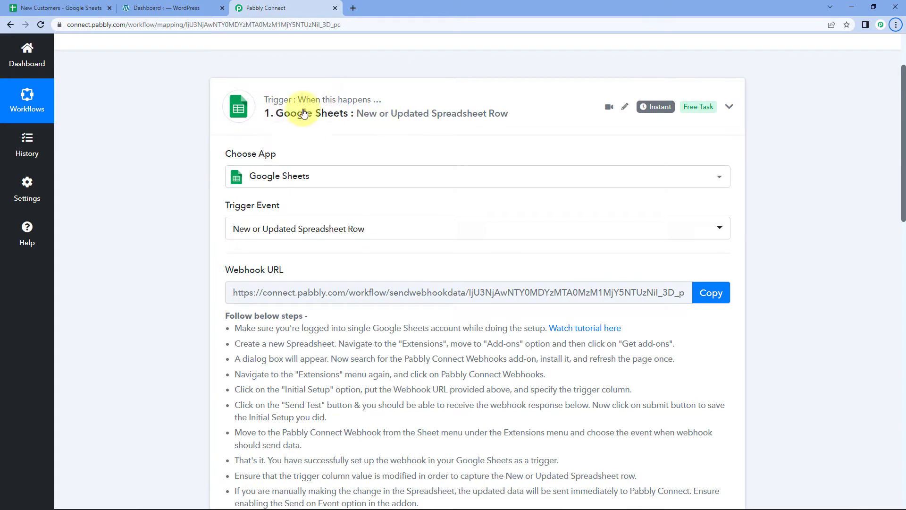
scroll(285, 153, down, 1)
scroll(285, 153, down, 1)
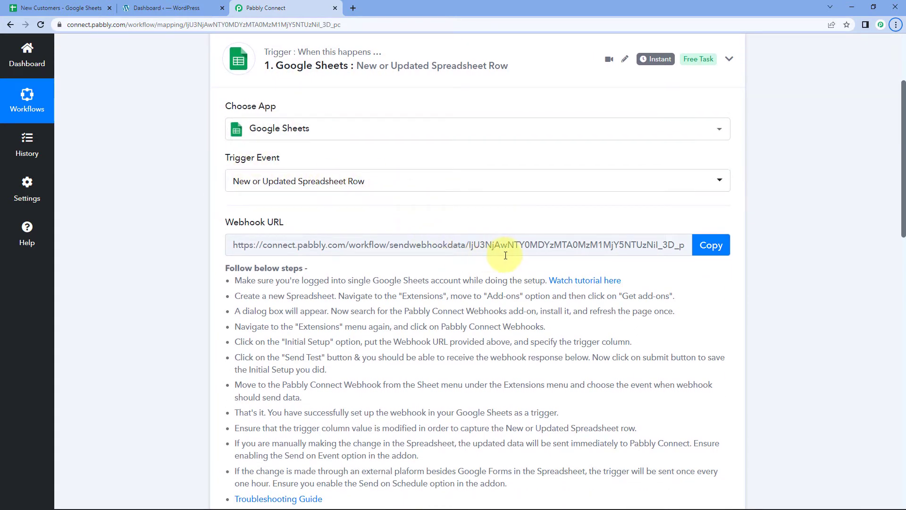
scroll(474, 252, down, 1)
click(35, 8)
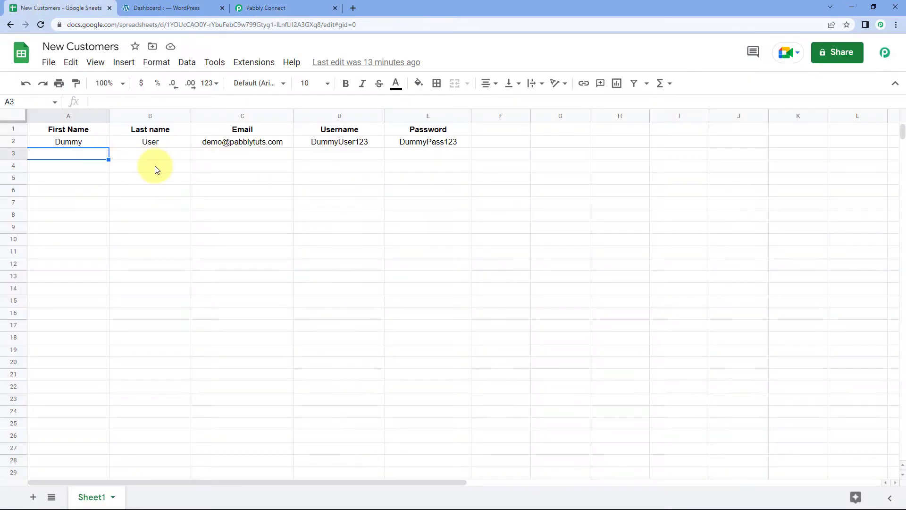
click(304, 5)
scroll(172, 255, down, 5)
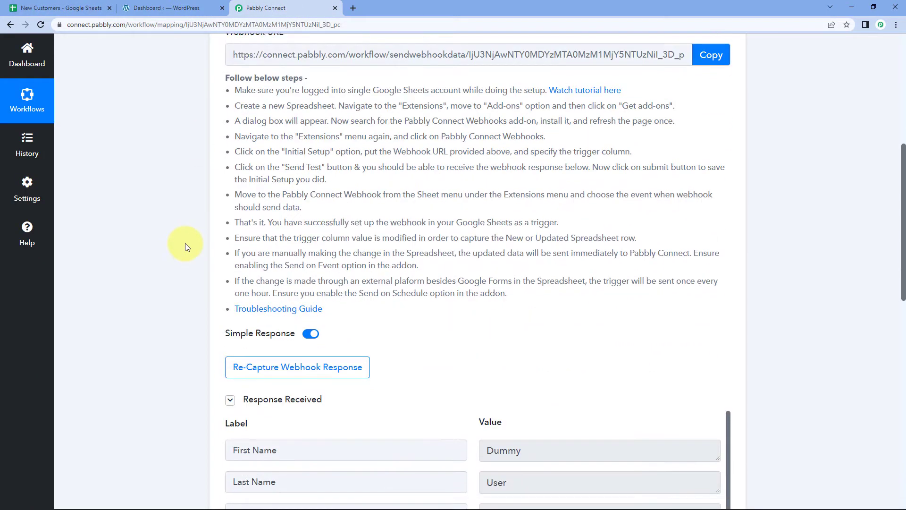
click(80, 8)
click(260, 7)
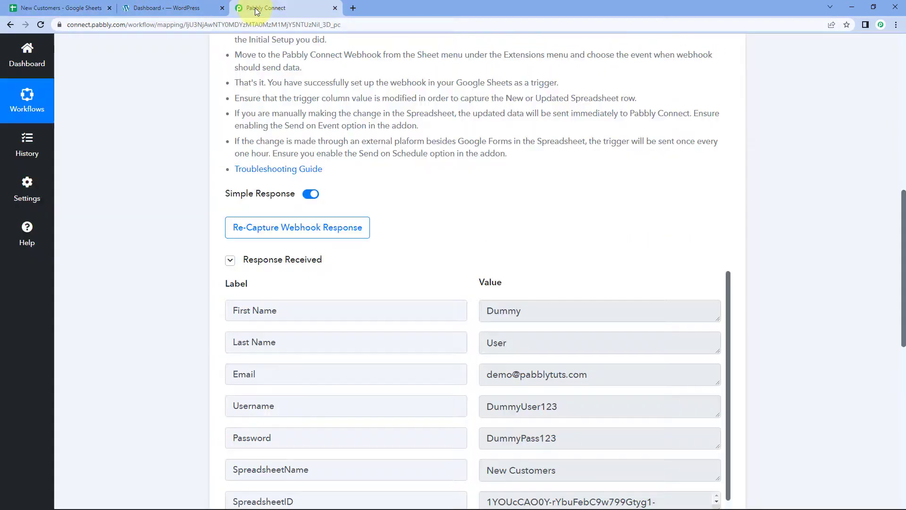
- Examine the first name, last name, email, username and password values in the trigger's received response
scroll(153, 282, down, 1)
scroll(522, 256, down, 2)
scroll(552, 204, up, 2)
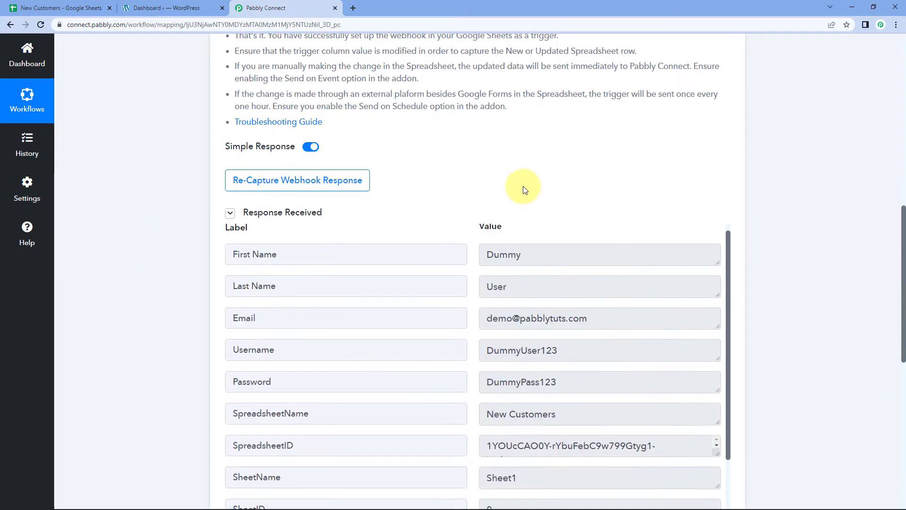
scroll(522, 189, down, 2)
drag(541, 175, 453, 170)
drag(550, 202, 467, 205)
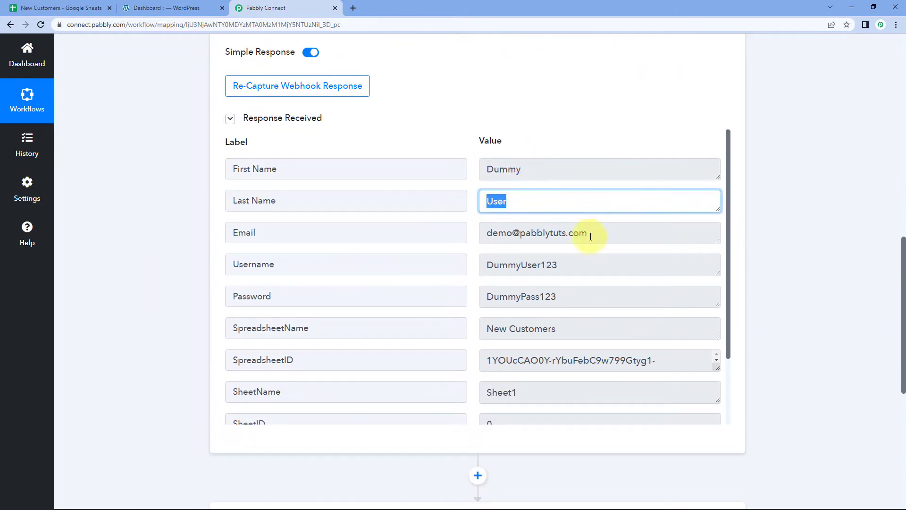
drag(586, 234, 455, 234)
drag(559, 265, 481, 266)
drag(558, 296, 481, 297)
click(182, 237)
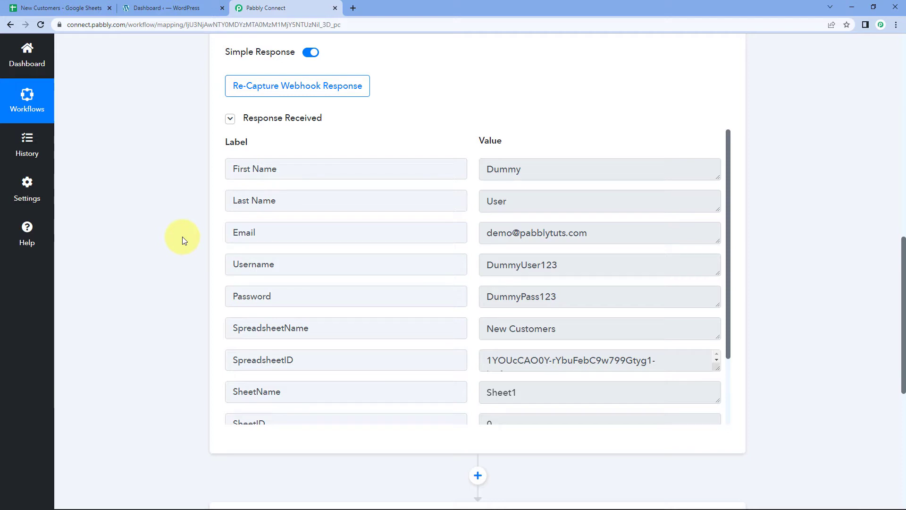
- Expand the workflow's second step and choose WordPress as its action app
scroll(182, 239, down, 7)
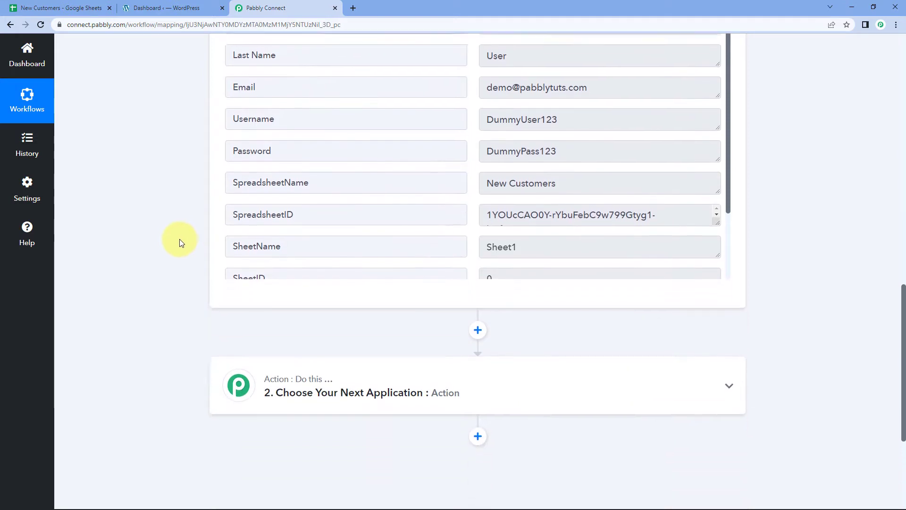
click(502, 202)
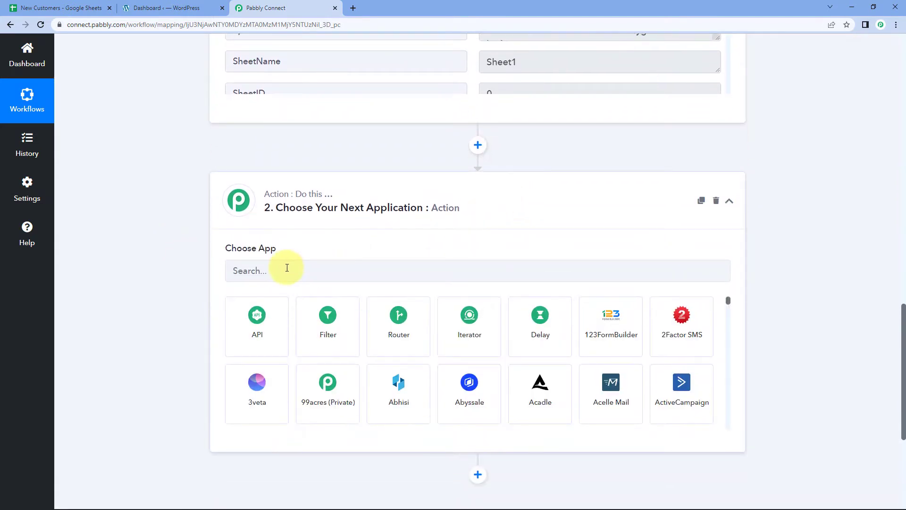
click(287, 268)
text(WordP)
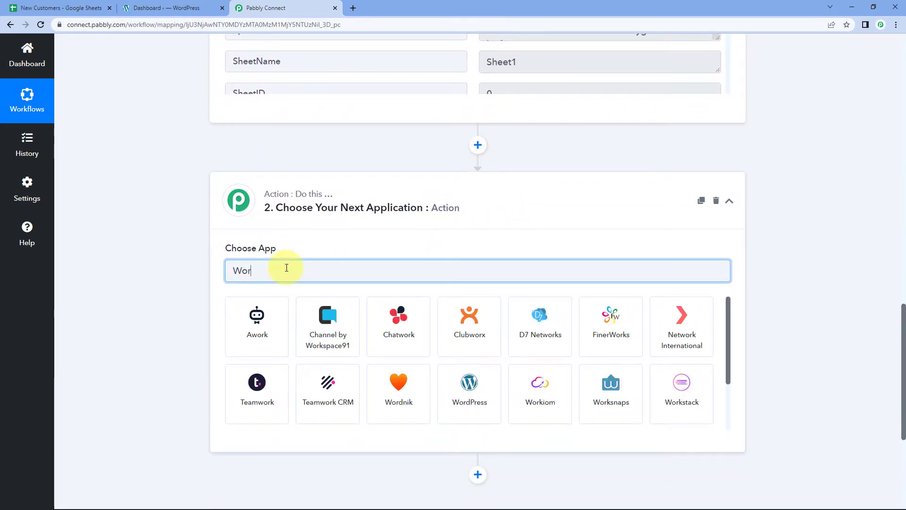
text(ress)
click(254, 361)
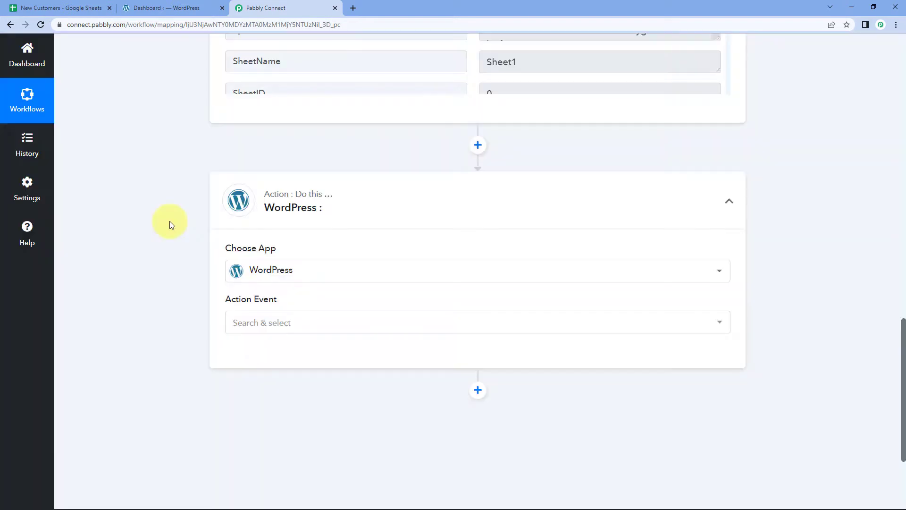
- Set the WordPress action event to Create a User
click(310, 323)
scroll(142, 297, down, 3)
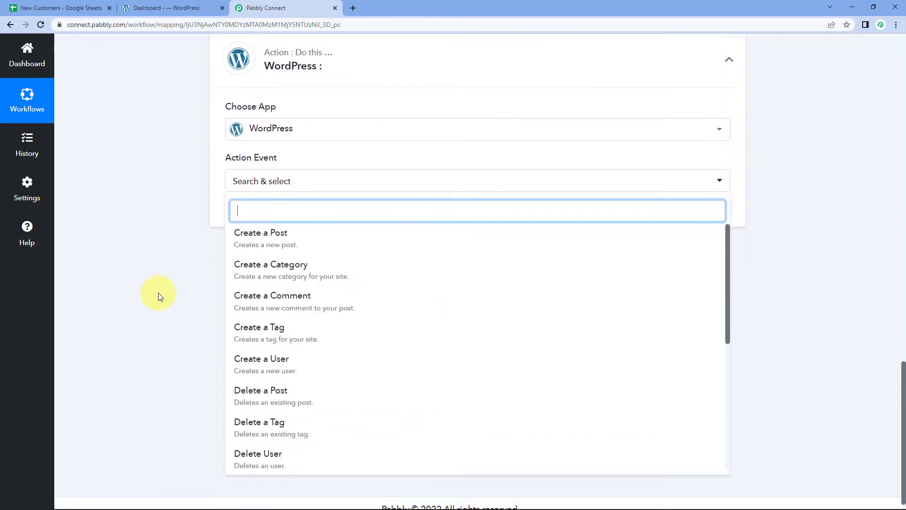
click(320, 371)
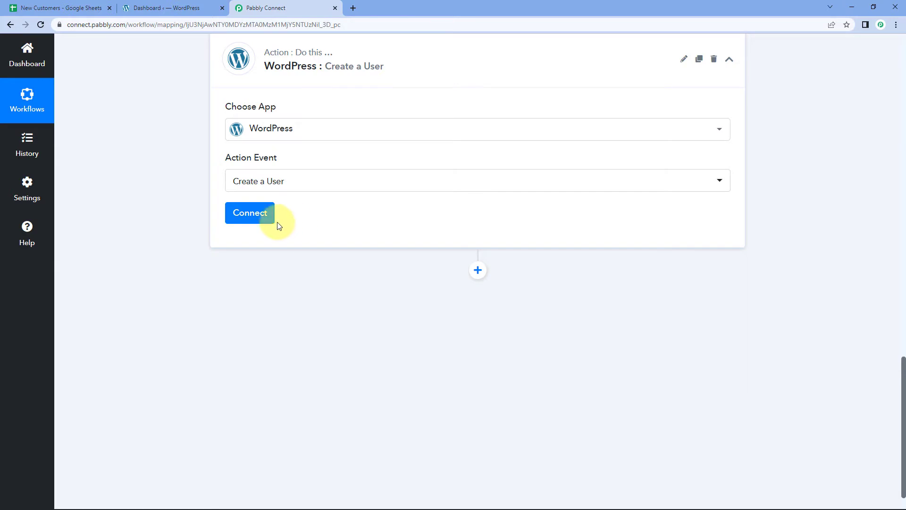
- Start adding a new WordPress connection and open the linked WordPress REST API Authentication plugin page
click(250, 218)
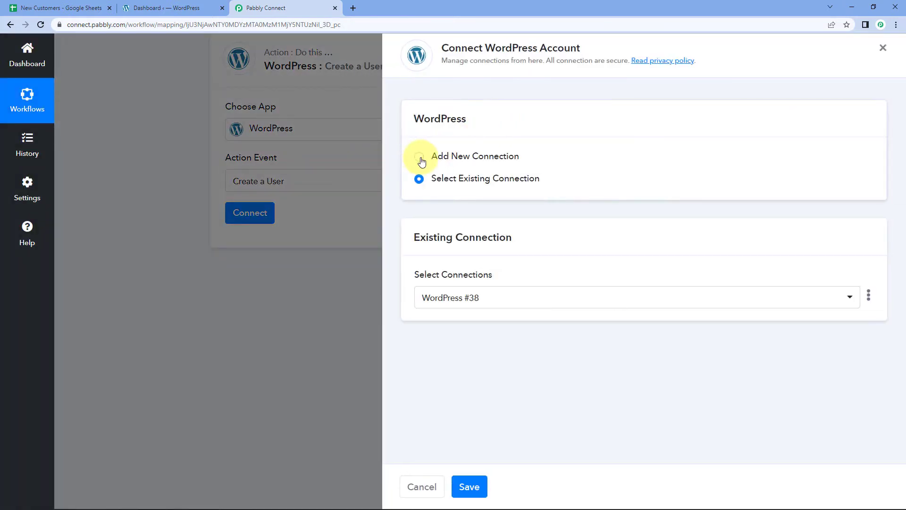
click(420, 158)
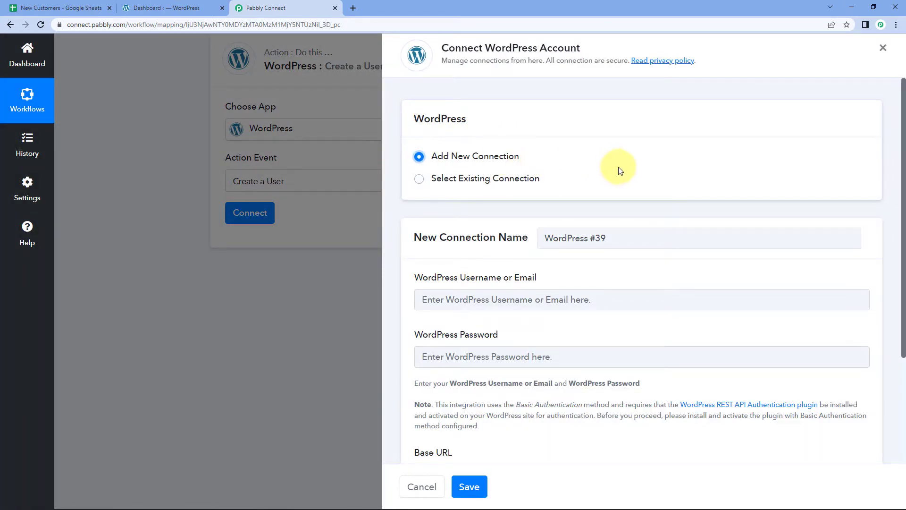
scroll(620, 170, down, 2)
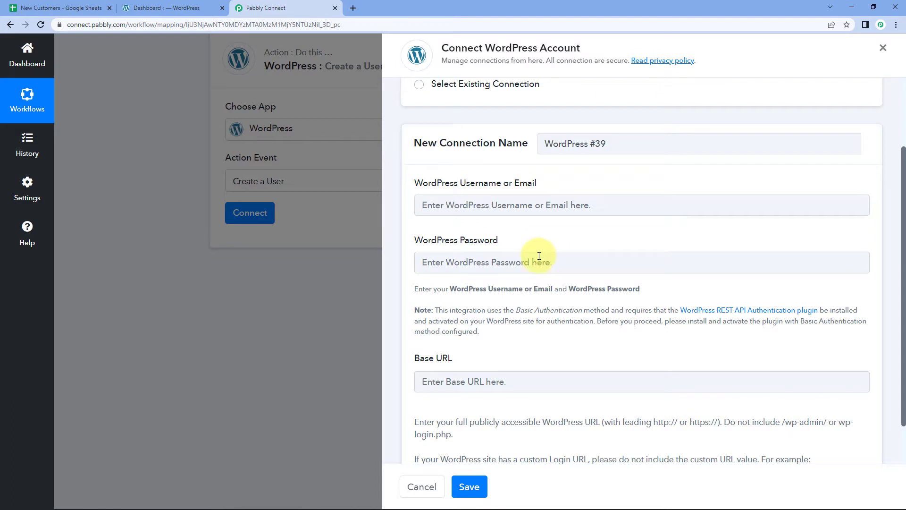
scroll(539, 256, down, 1)
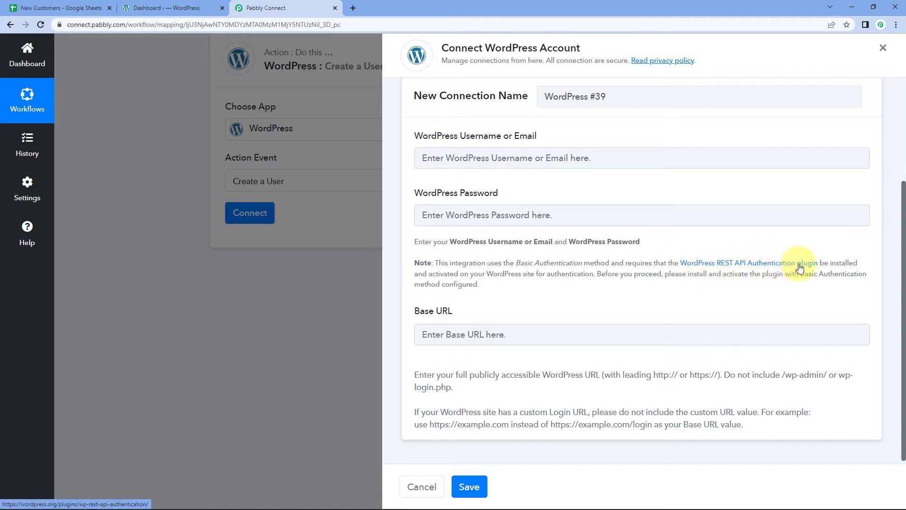
click(761, 268)
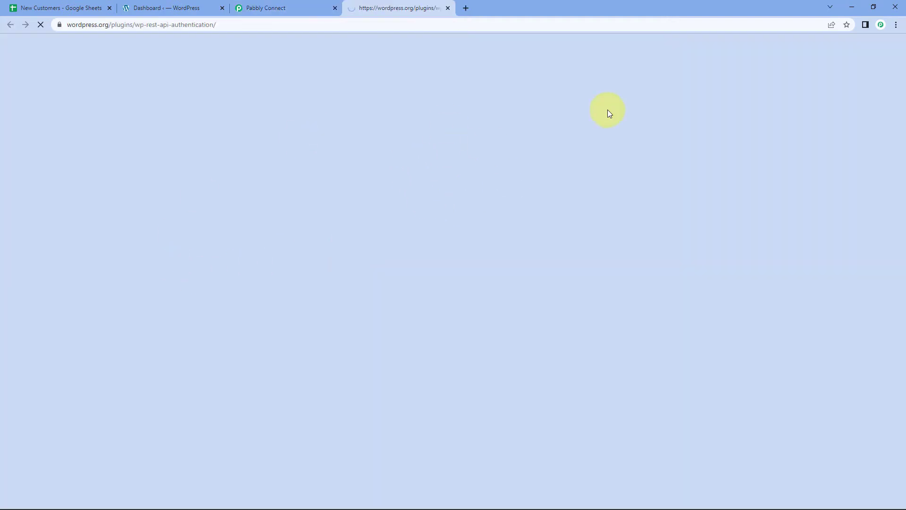
scroll(633, 252, down, 4)
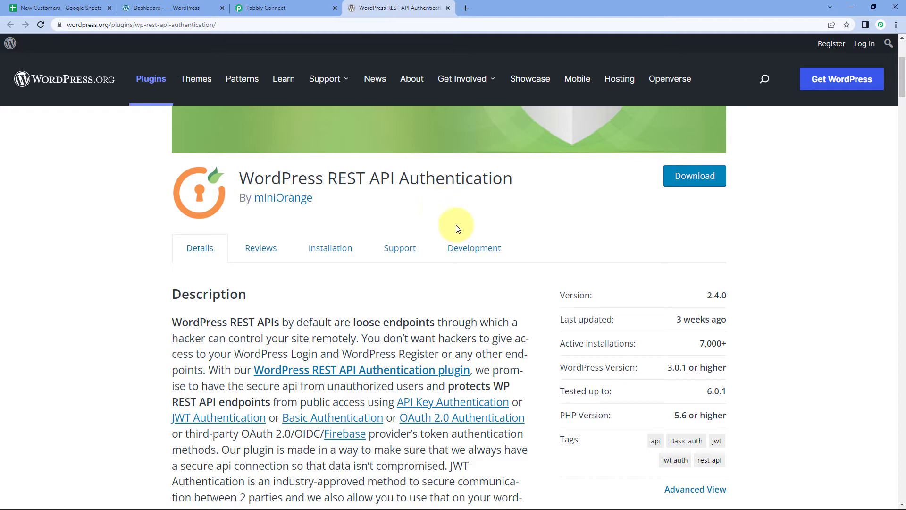
- In the WordPress admin, view the upload form for adding a new plugin and check the plugin's download page
click(160, 5)
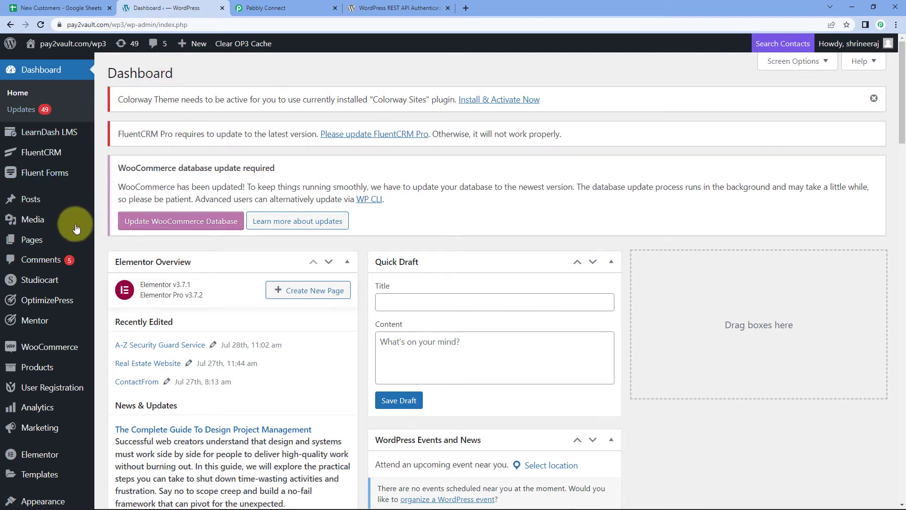
scroll(70, 263, down, 6)
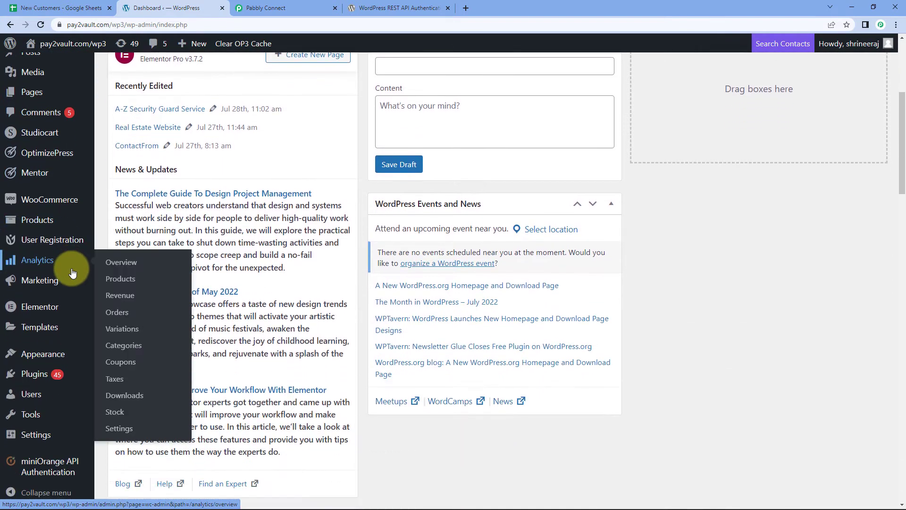
mouse_move(56, 376)
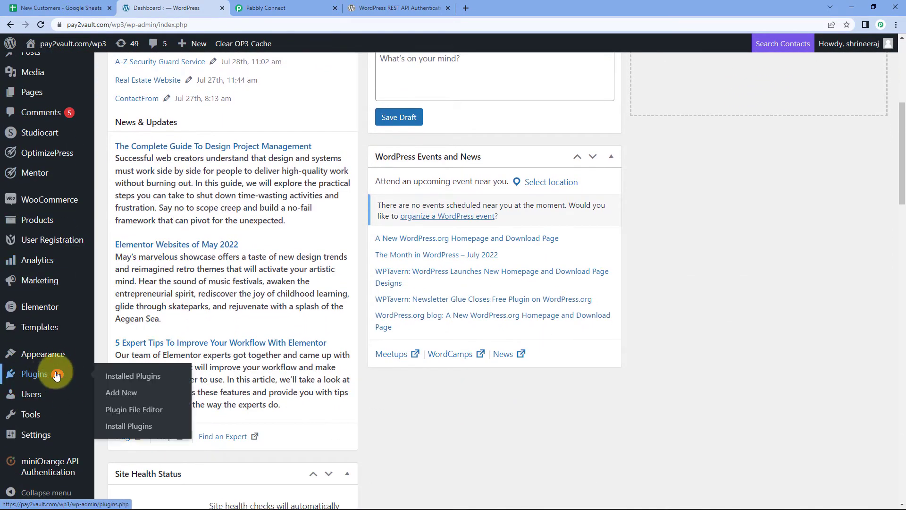
click(118, 395)
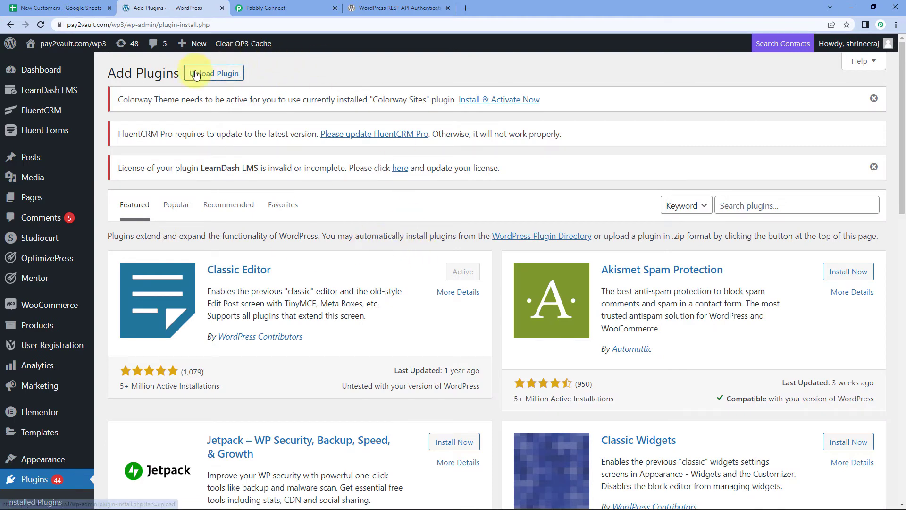
click(213, 75)
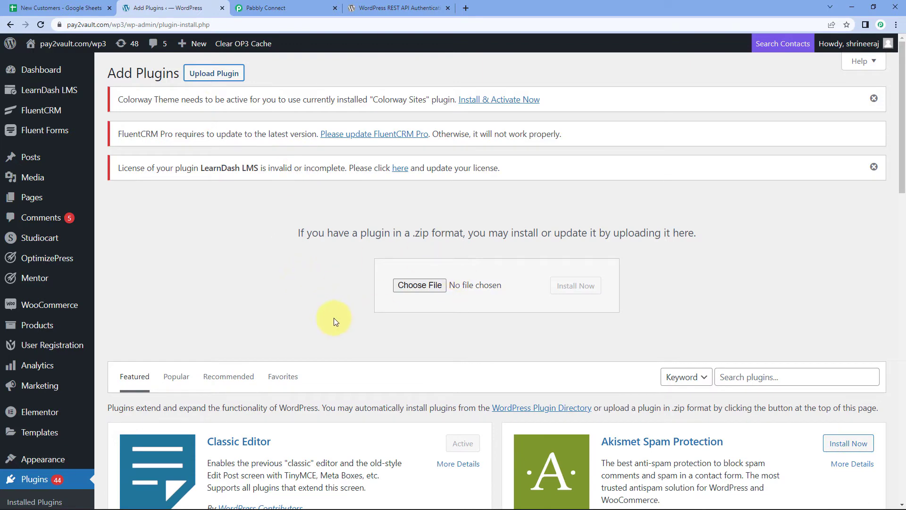
click(397, 8)
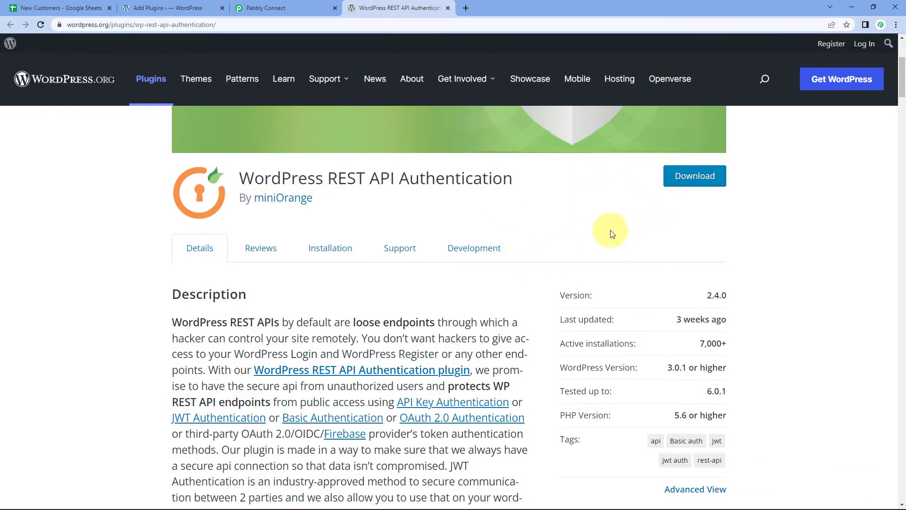
click(132, 8)
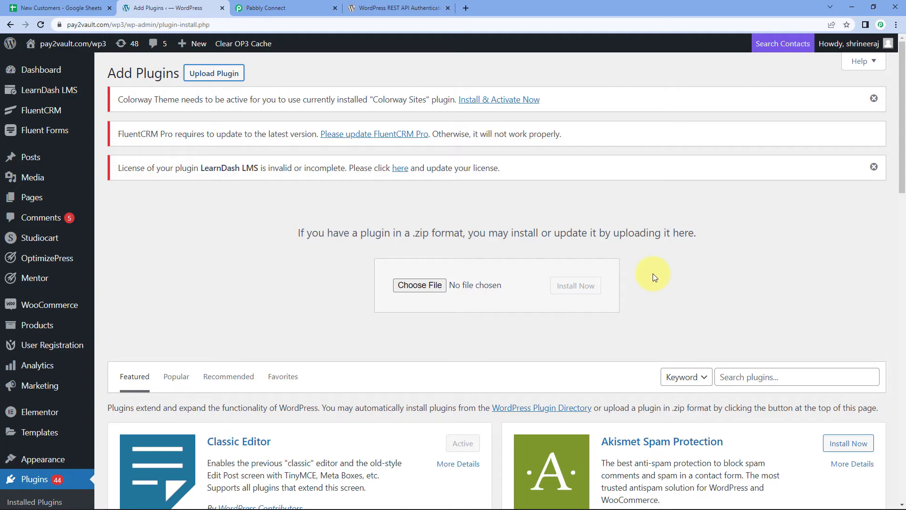
- Open the site's installed plugins list and copy the title WordPress REST API Authentication from the plugin's WordPress.org page
scroll(137, 340, down, 2)
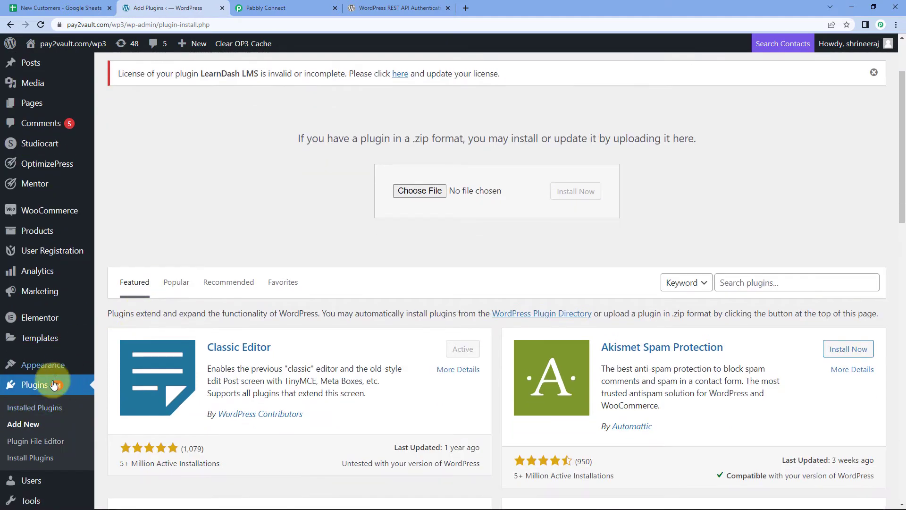
click(39, 414)
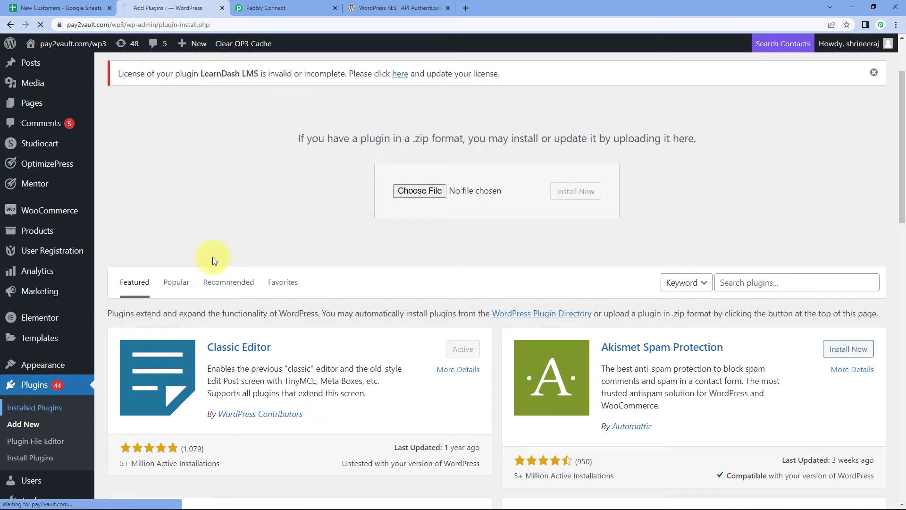
click(405, 6)
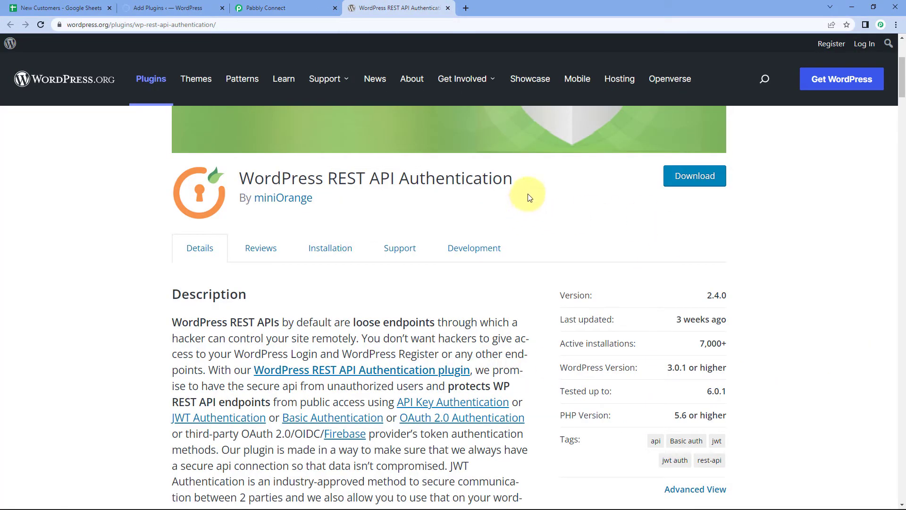
drag(530, 194, 238, 184)
right_click(272, 183)
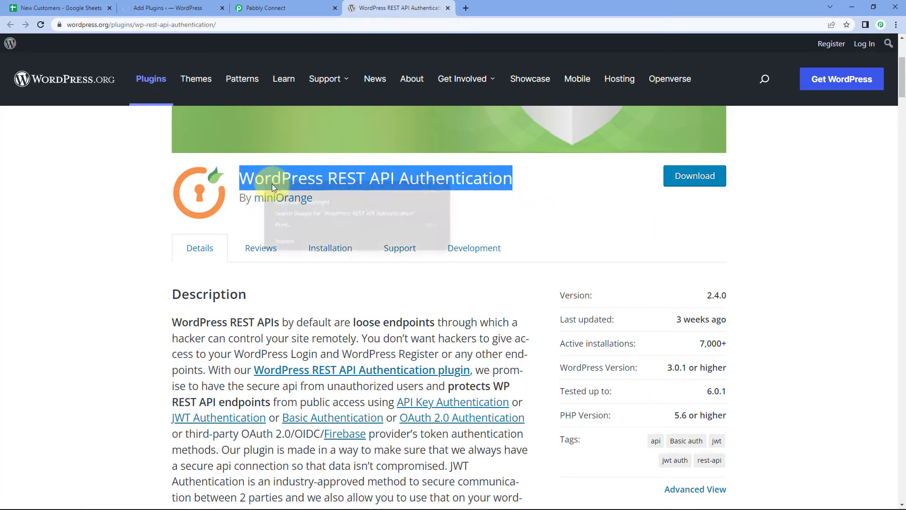
click(319, 193)
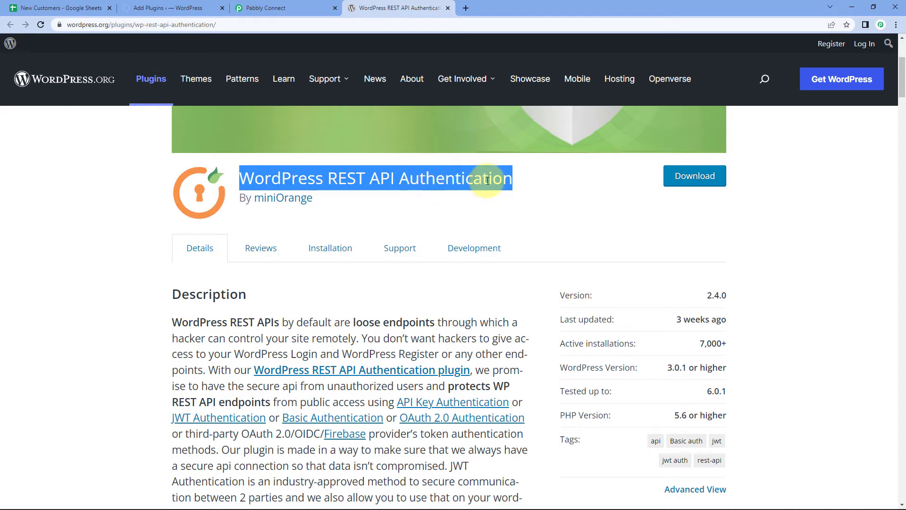
- Search the site's installed plugins for WordPress REST API Authentication using the copied title
click(127, 9)
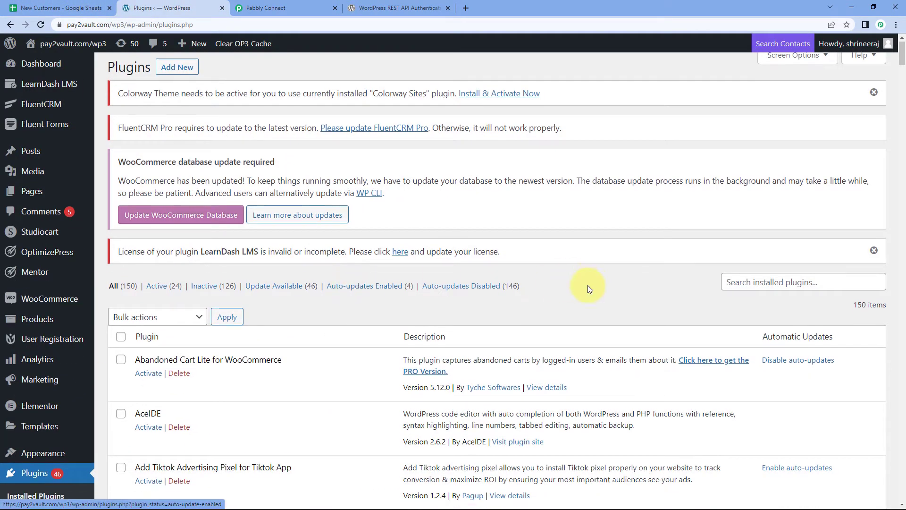
scroll(588, 285, down, 1)
click(775, 239)
right_click(775, 240)
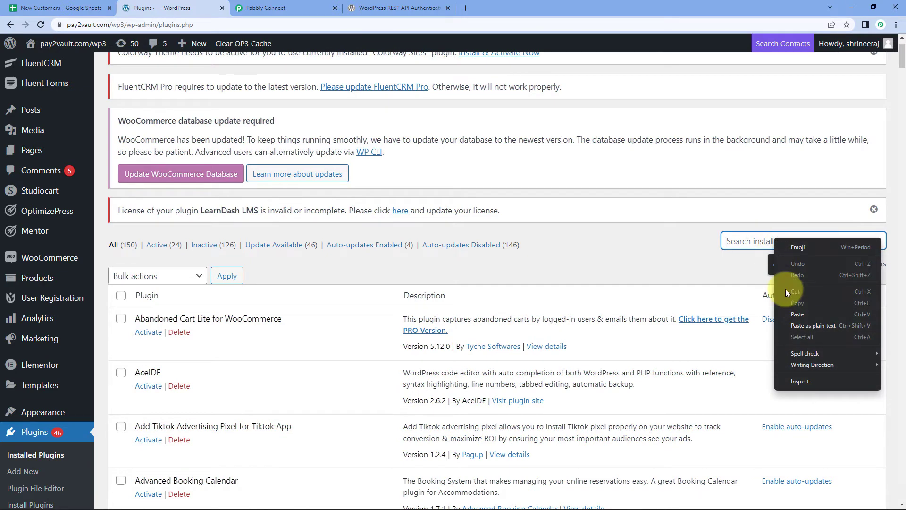
click(796, 313)
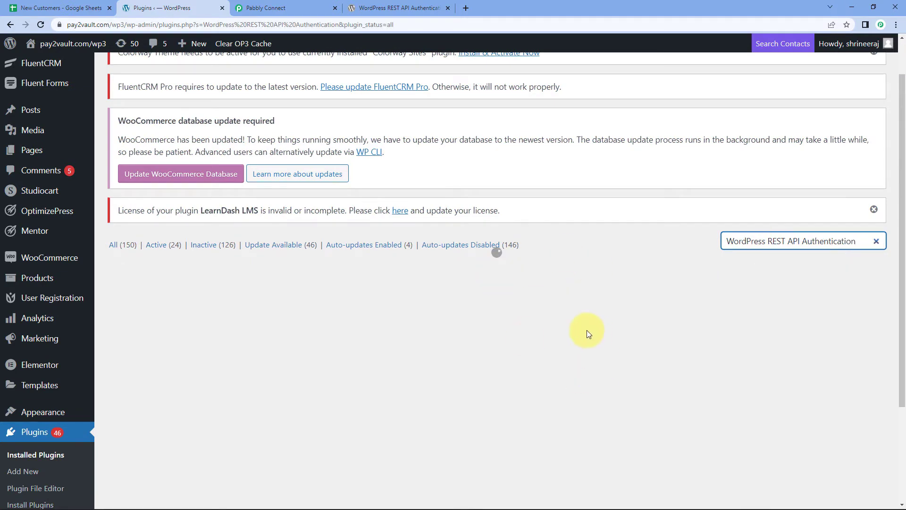
scroll(448, 258, down, 2)
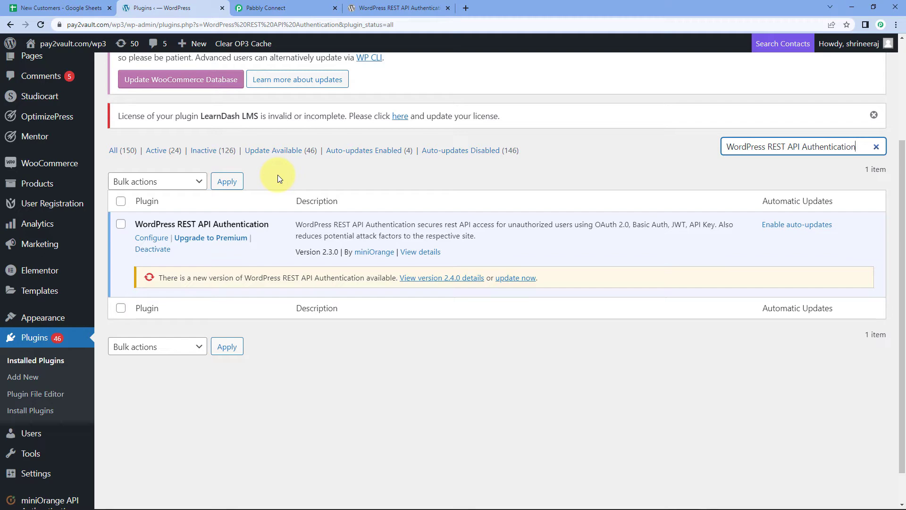
- Review the plugin's WordPress.org download page and the plugin requirement in the Pabbly Connect connection form
click(399, 8)
click(637, 166)
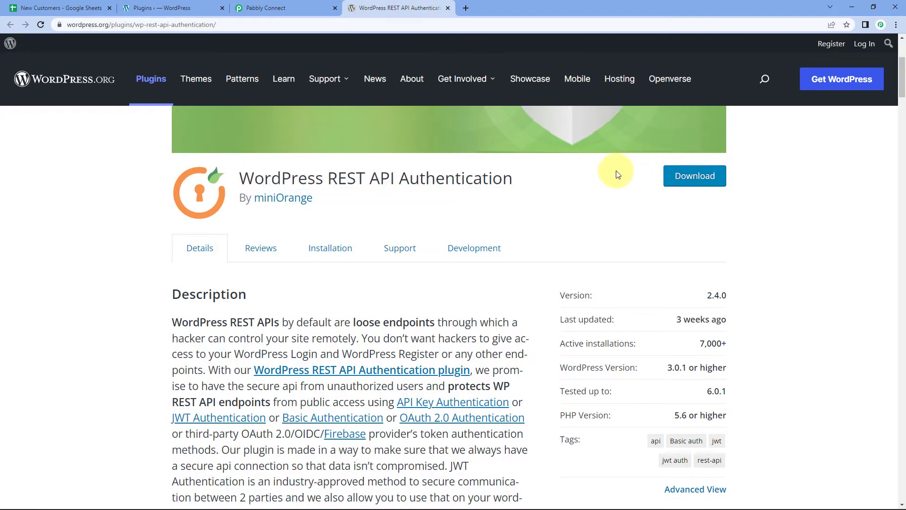
click(267, 6)
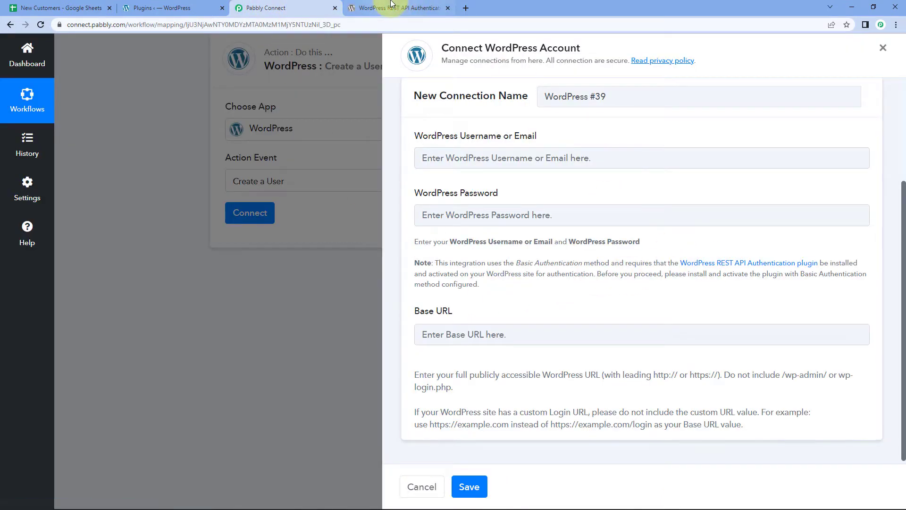
click(378, 8)
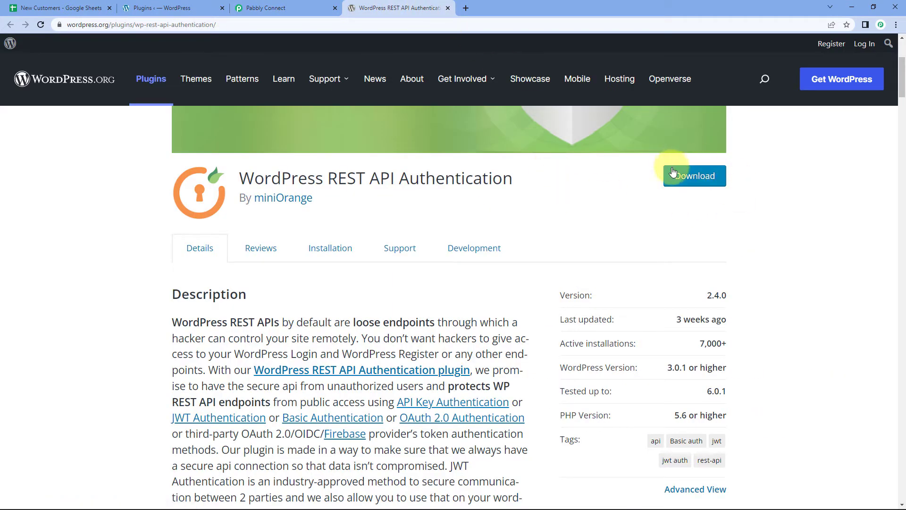
- Open the installed WordPress REST API Authentication plugin's configuration in the WordPress admin and choose Basic Authentication
click(156, 8)
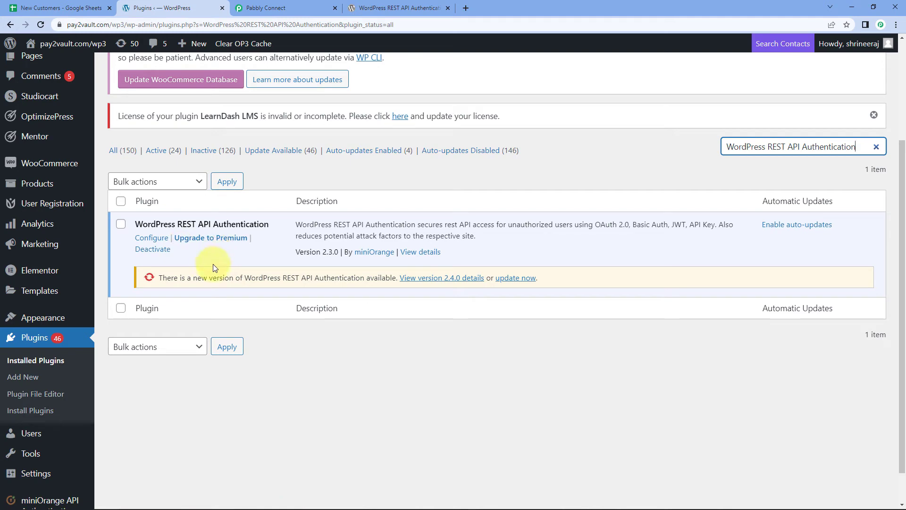
click(148, 240)
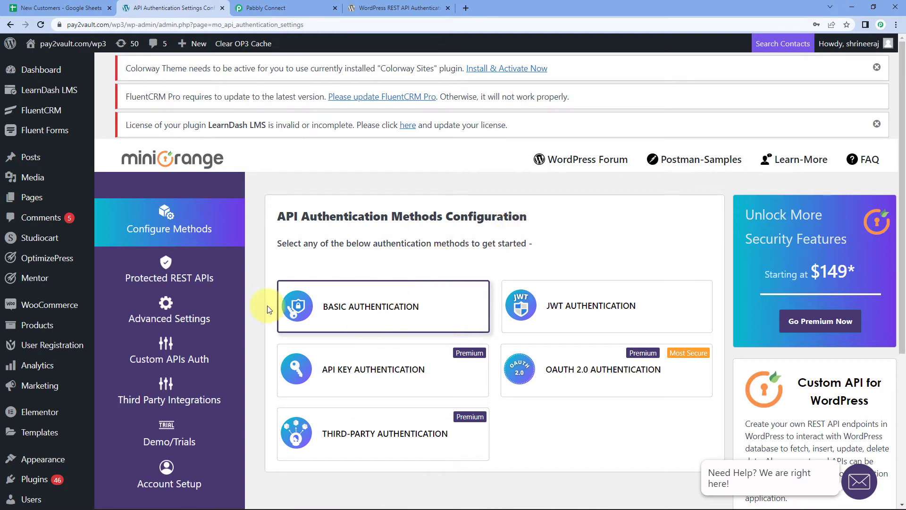
click(381, 325)
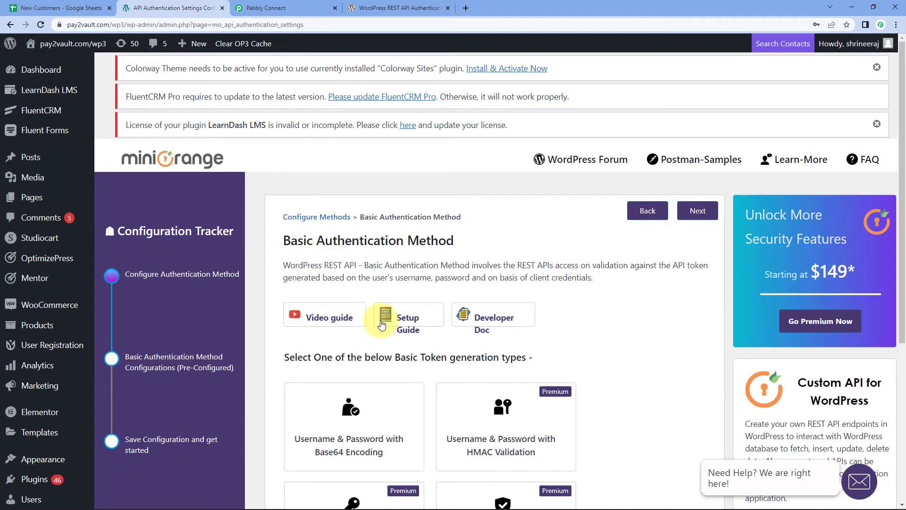
- Select Username & Password with Base64 Encoding as the token type and finish the Basic Authentication setup
scroll(363, 336, down, 2)
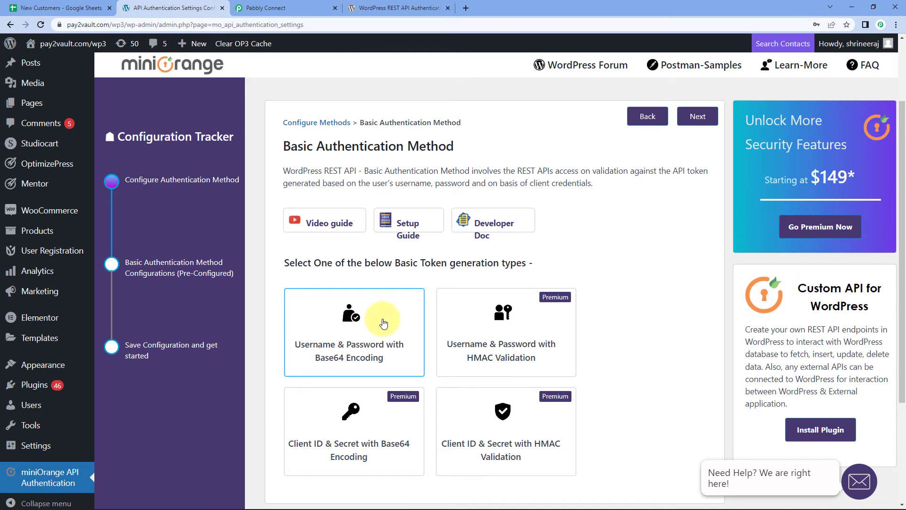
click(326, 314)
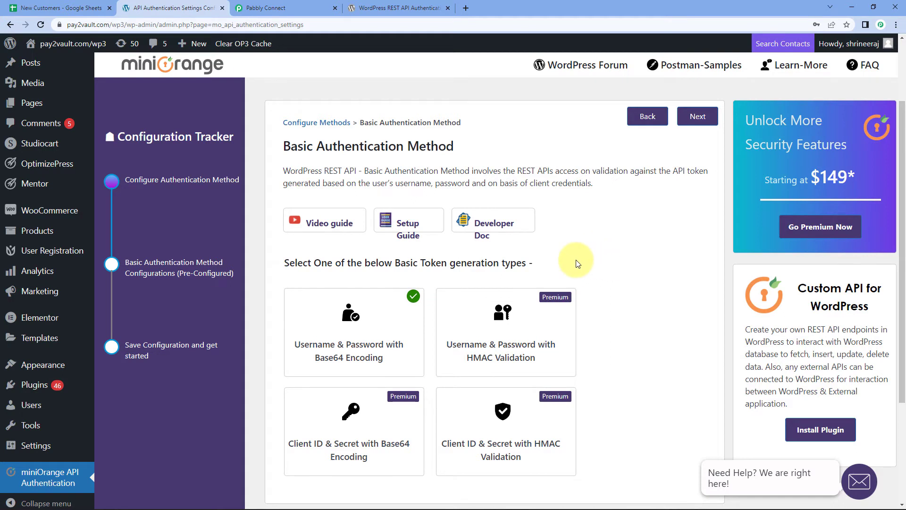
scroll(614, 213, down, 1)
click(698, 69)
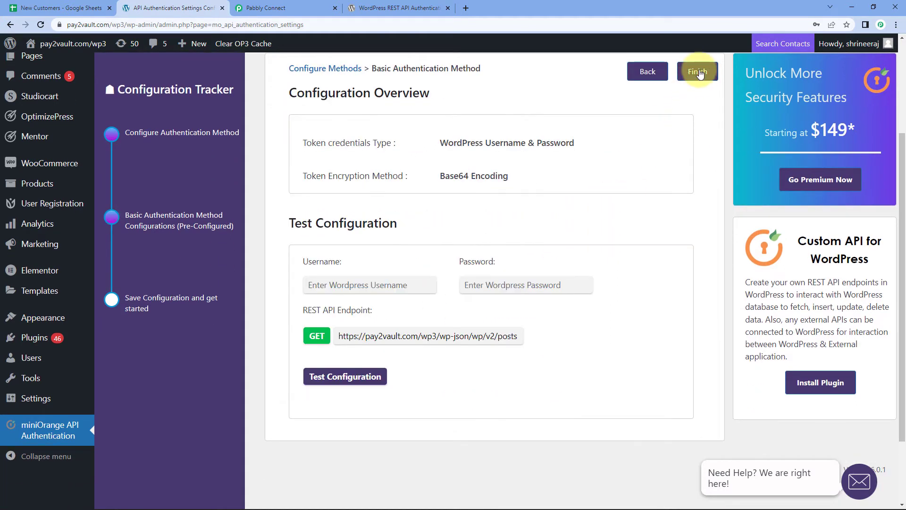
click(698, 71)
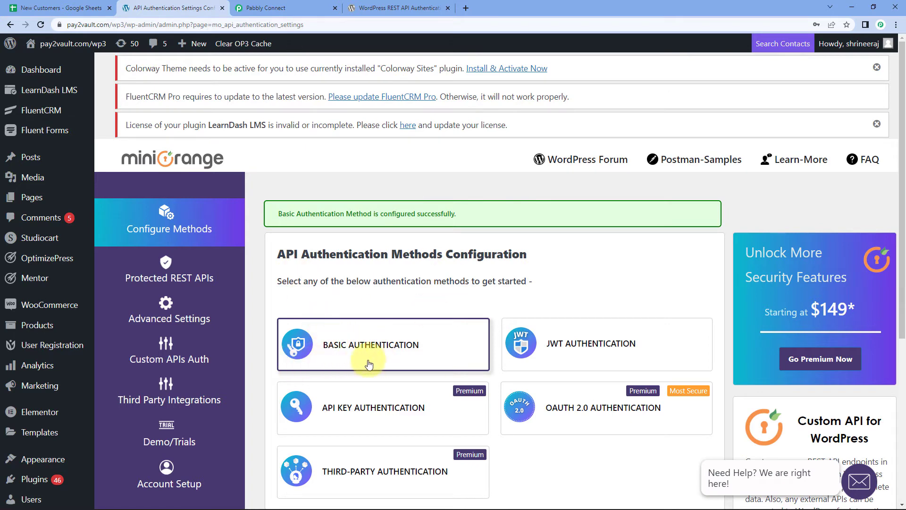
click(279, 8)
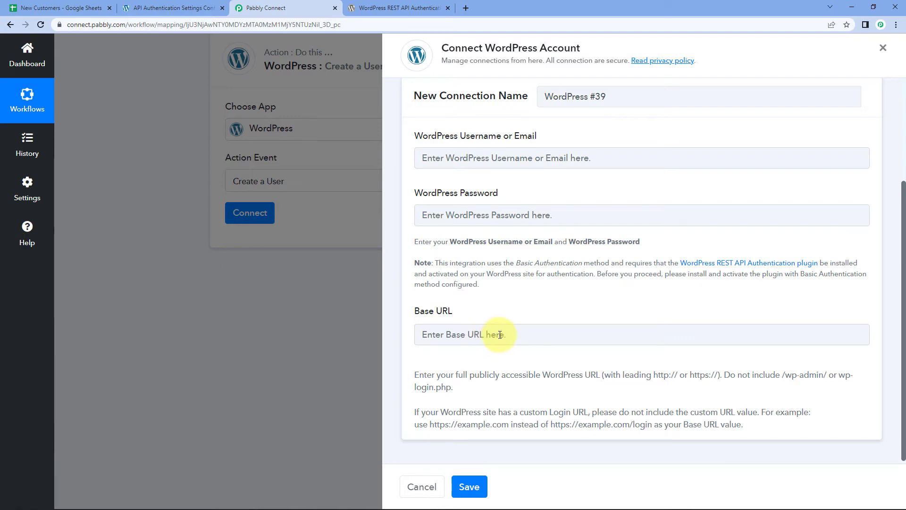
click(181, 4)
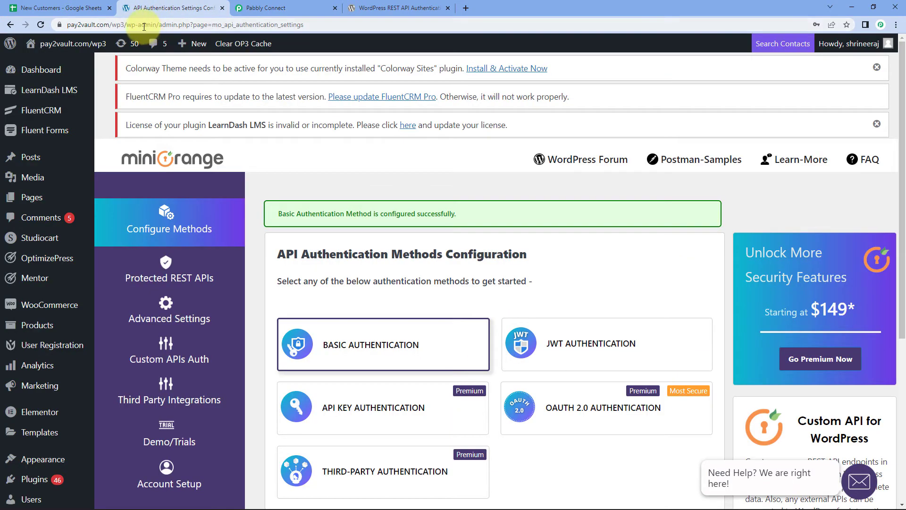
click(137, 26)
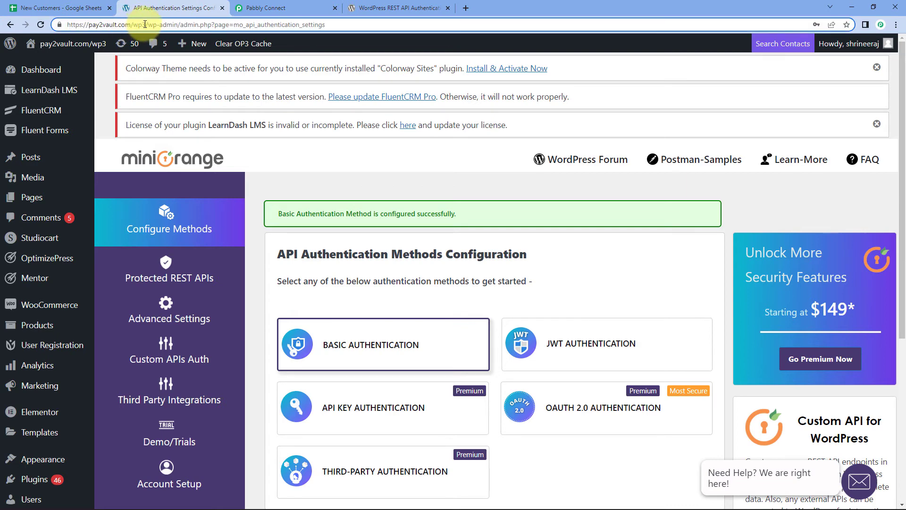
drag(147, 25, 71, 28)
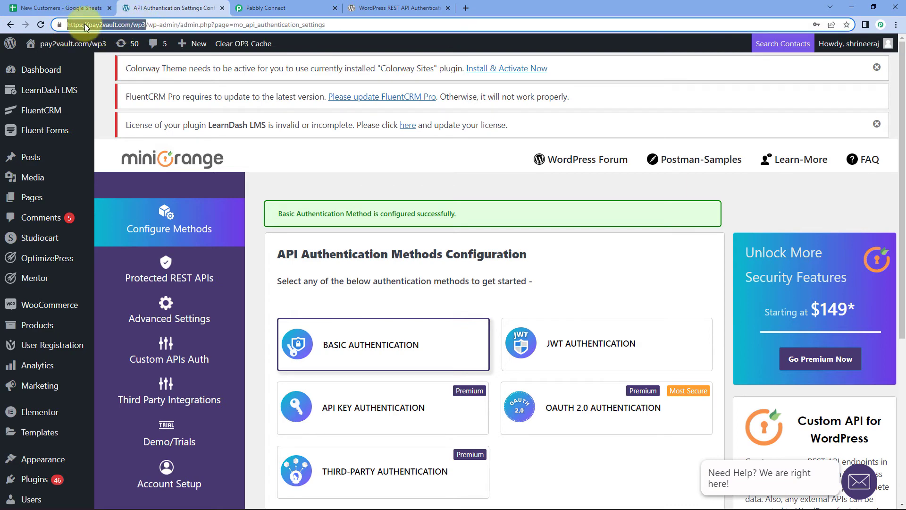
right_click(84, 23)
click(117, 93)
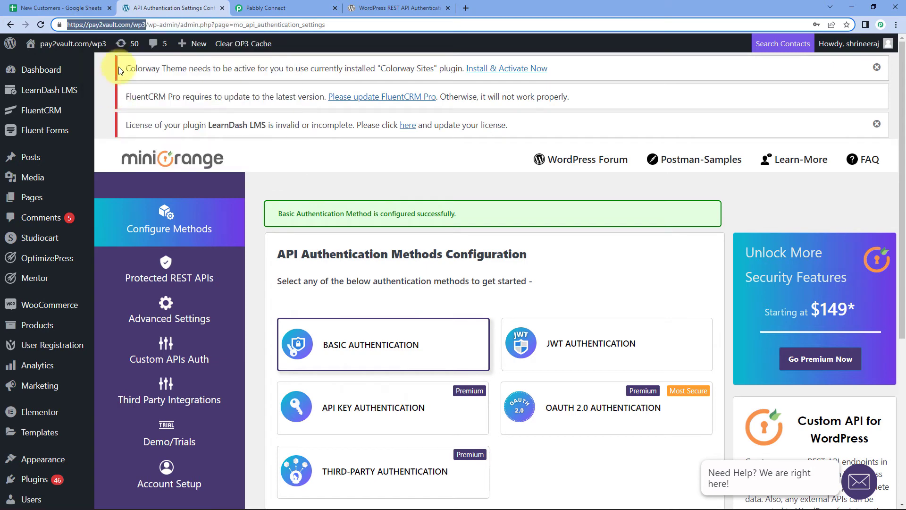
click(266, 8)
click(430, 335)
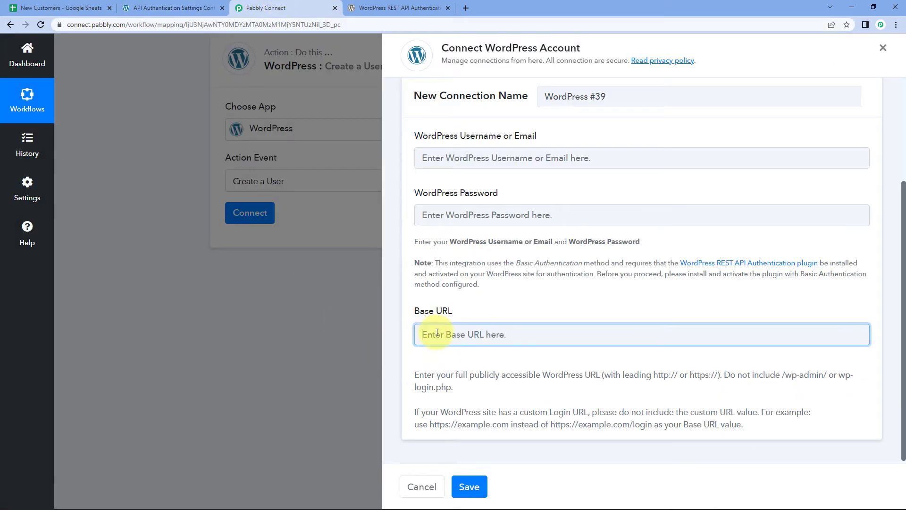
right_click(436, 333)
click(461, 409)
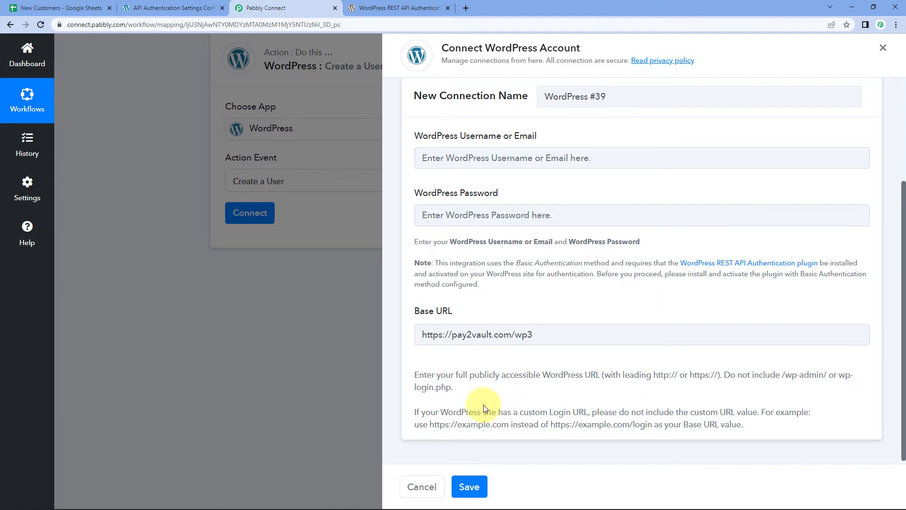
click(141, 8)
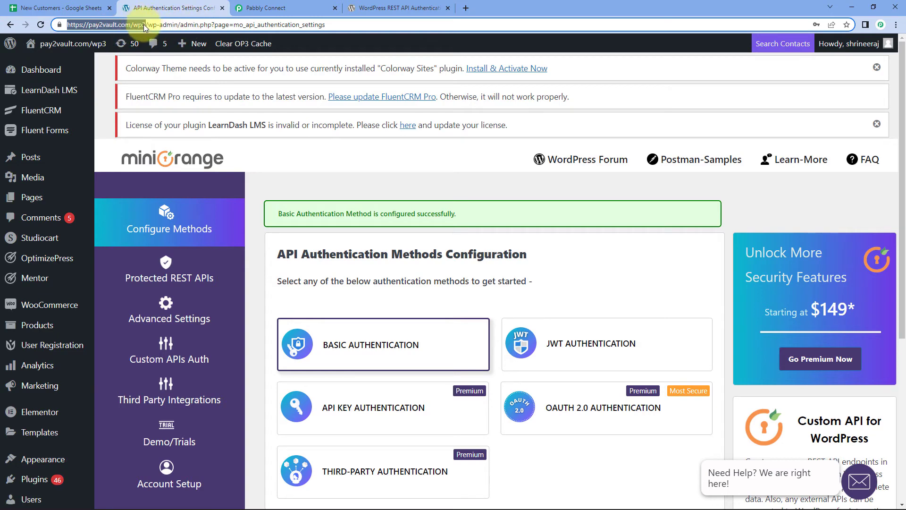
click(293, 4)
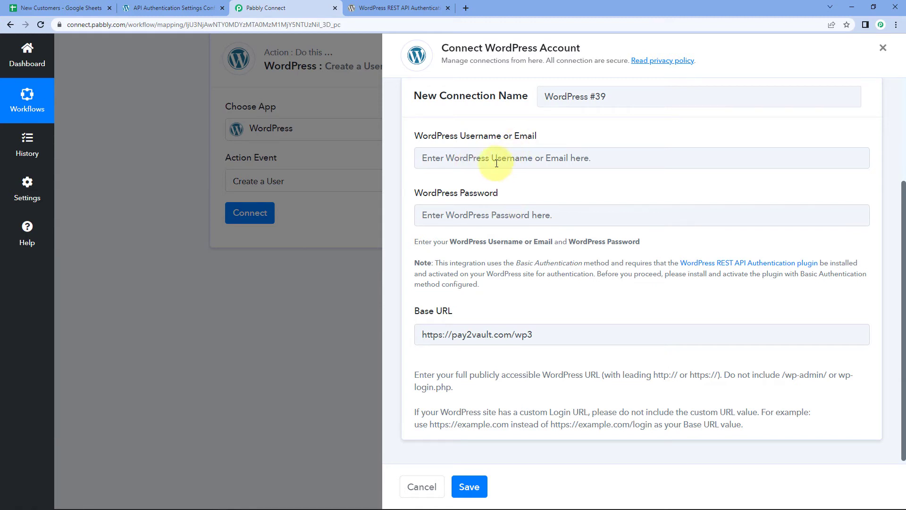
- Switch to an existing connection instead of a new one and save it with WordPress #38
scroll(464, 355, down, 1)
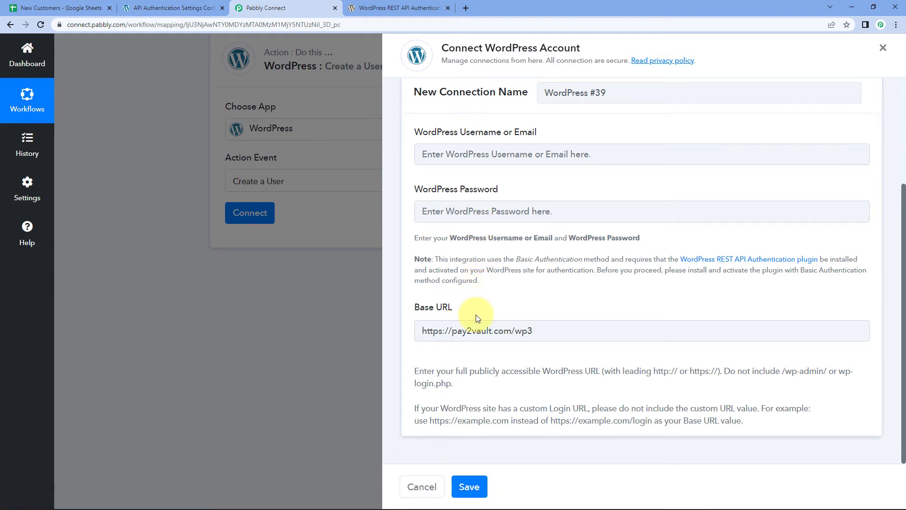
scroll(476, 316, up, 3)
click(420, 177)
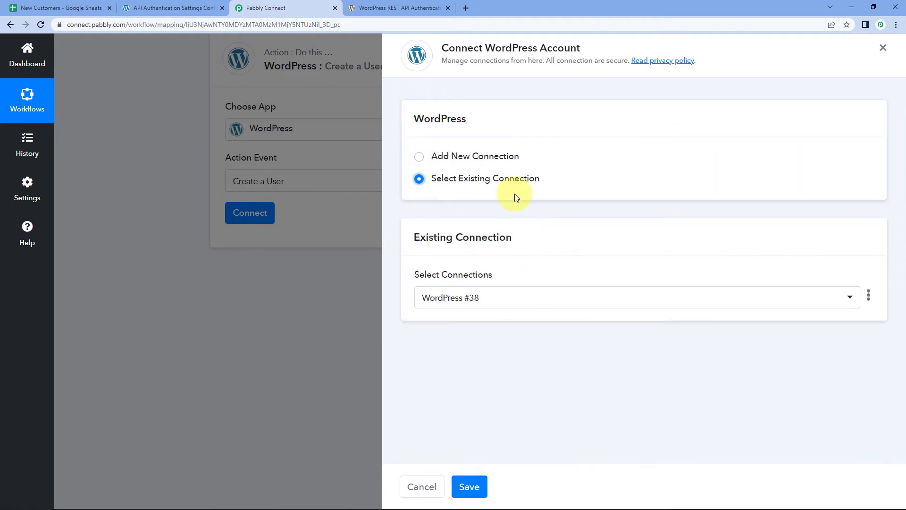
click(475, 486)
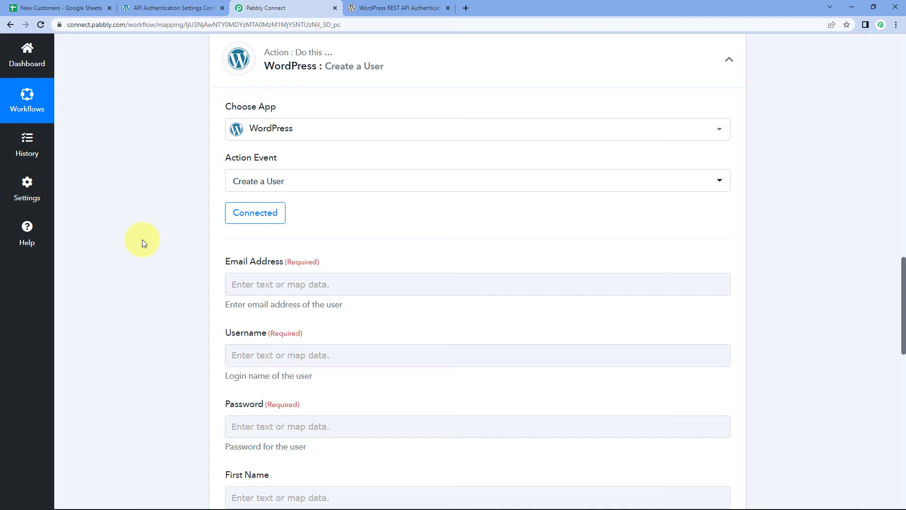
- Examine the Create a User fields, the New Customers sheet's columns and the data received from the Google Sheets trigger
scroll(143, 239, down, 2)
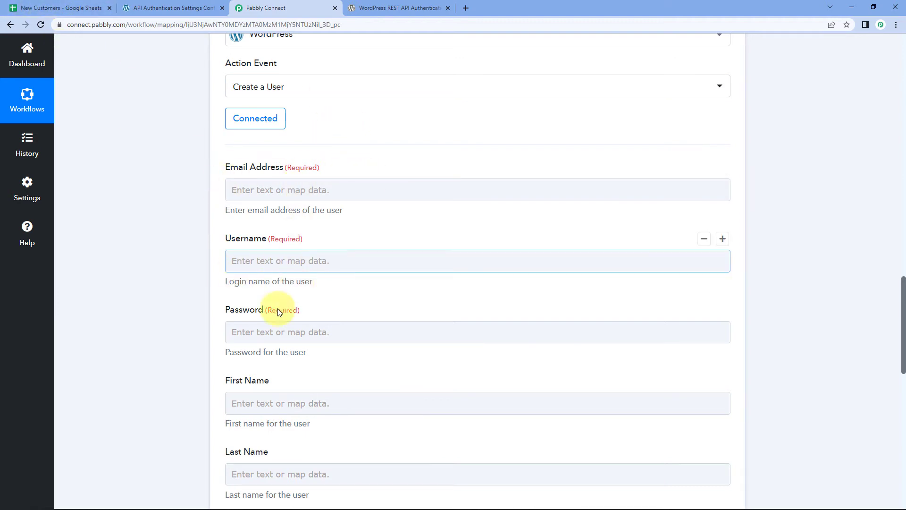
scroll(182, 343, down, 1)
scroll(238, 402, down, 2)
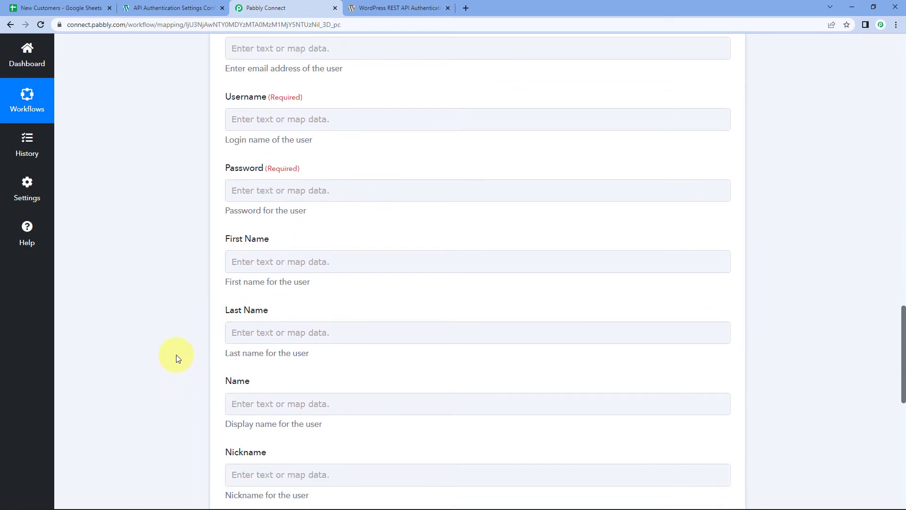
click(52, 8)
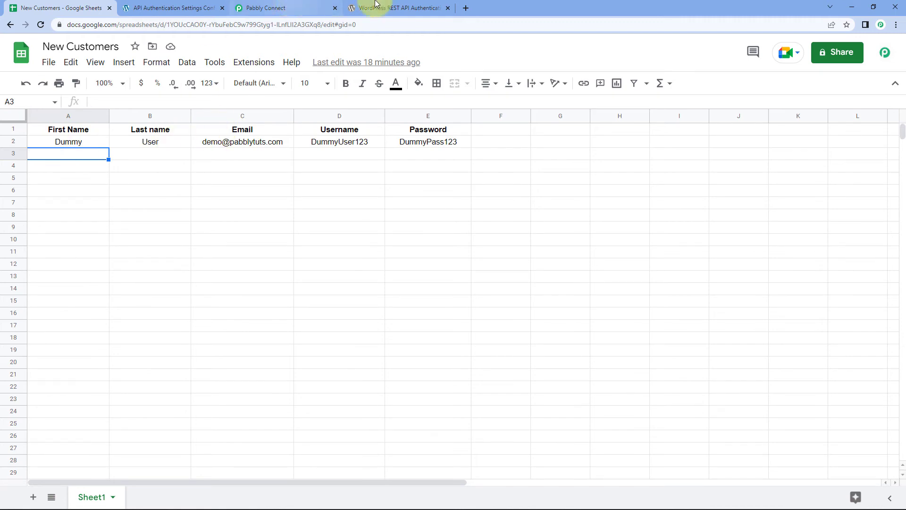
click(307, 7)
scroll(387, 180, up, 5)
scroll(381, 203, up, 8)
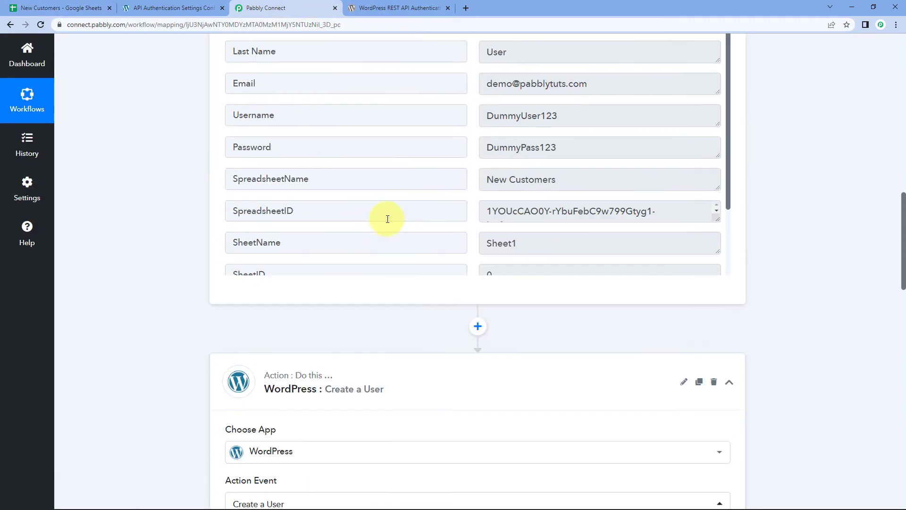
drag(534, 118, 458, 128)
drag(482, 155, 600, 181)
click(599, 184)
scroll(146, 204, down, 10)
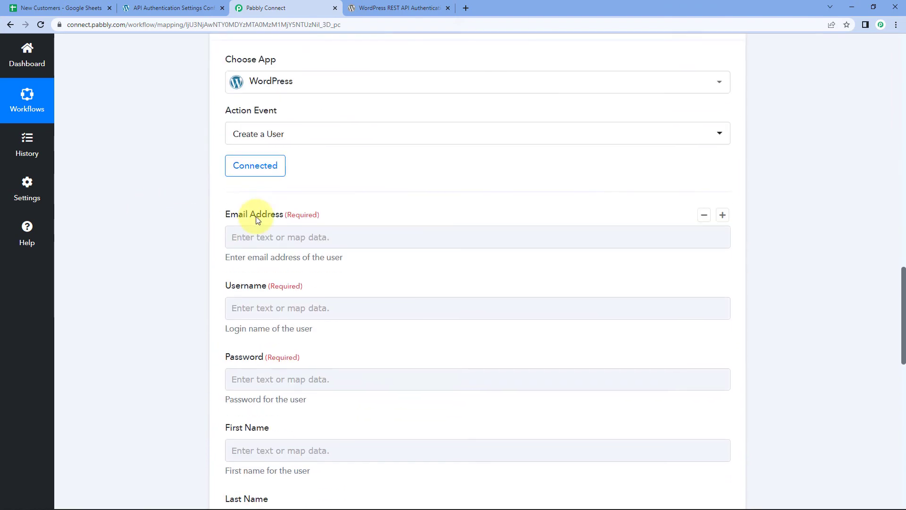
- Map the new user's Email Address to the Email value from the Google Sheets trigger
click(258, 236)
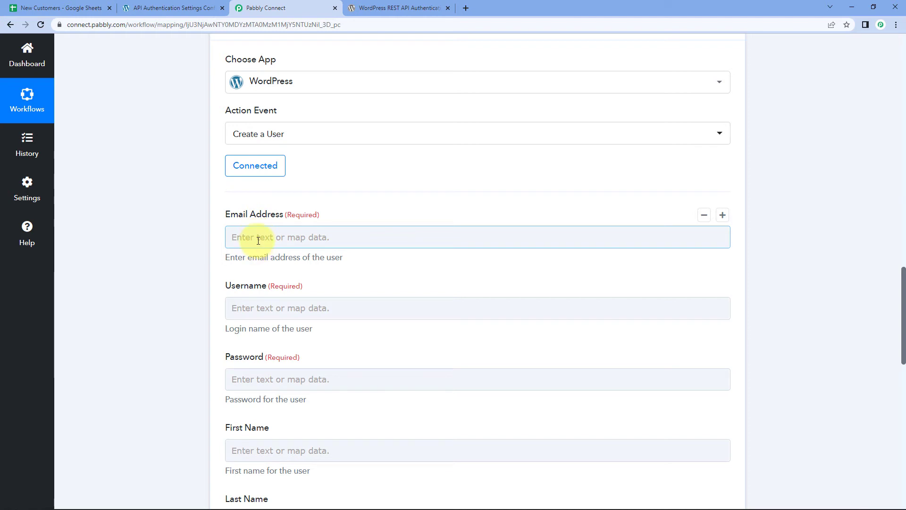
click(259, 241)
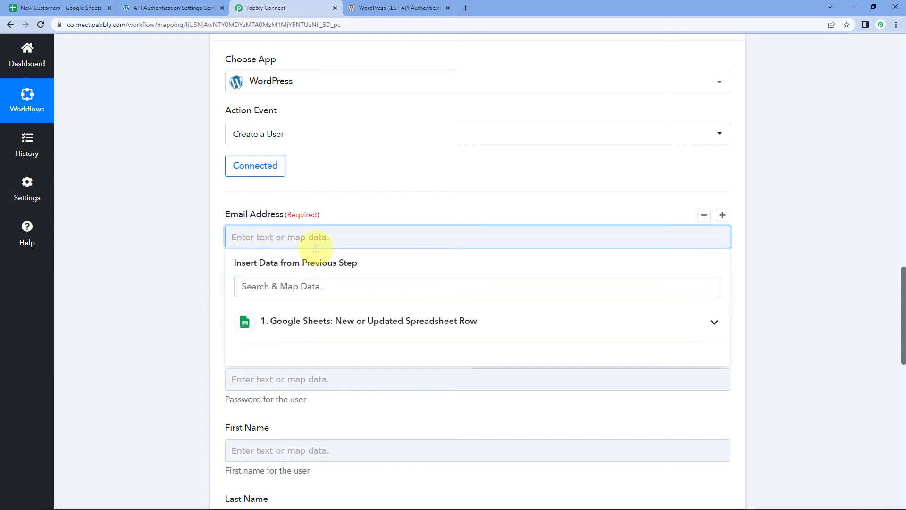
click(365, 324)
scroll(155, 311, down, 2)
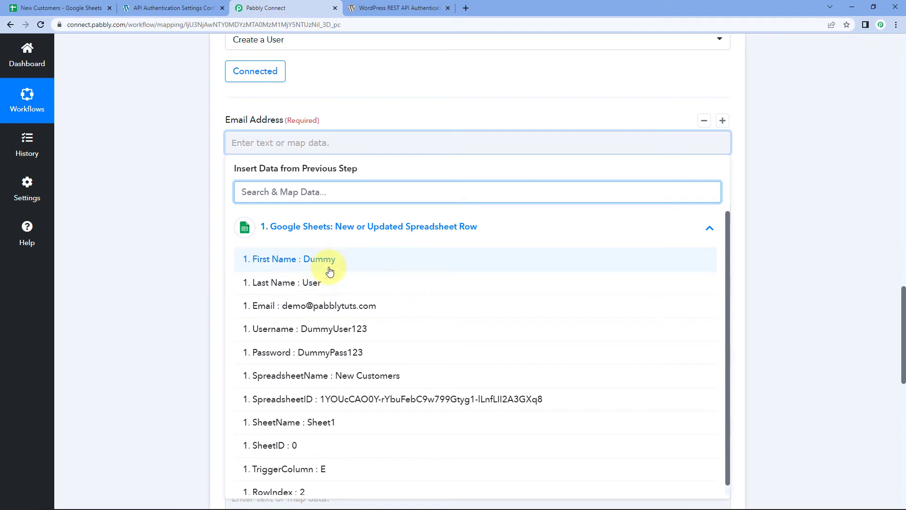
click(327, 315)
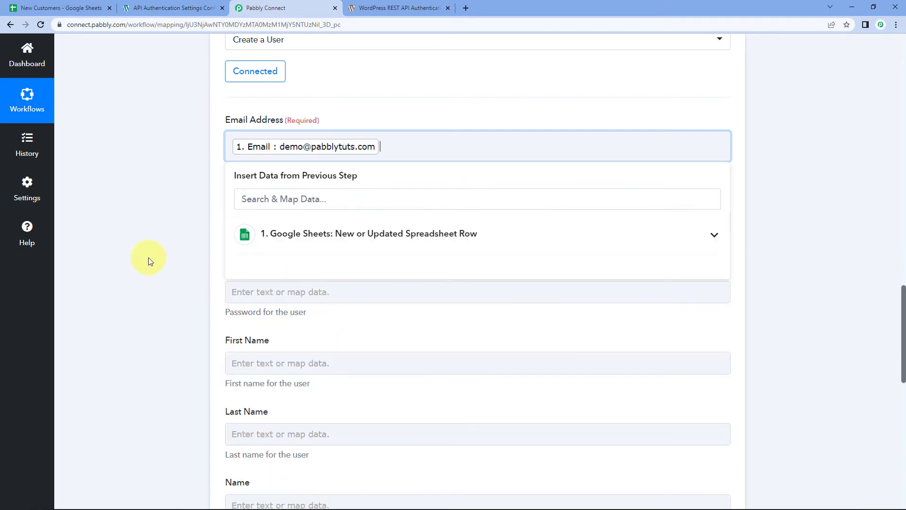
- Map the new user's Username to the Username value from the Google Sheets trigger
click(150, 259)
scroll(173, 256, down, 1)
click(228, 173)
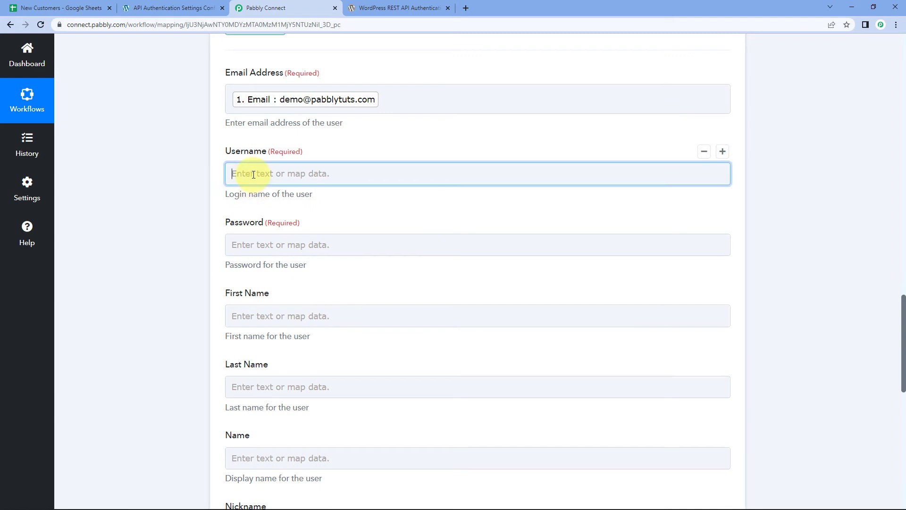
click(331, 255)
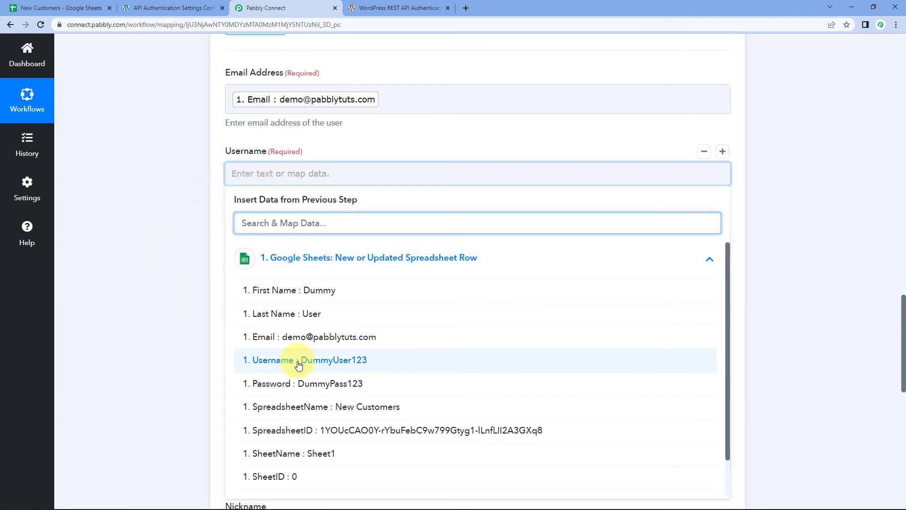
click(307, 304)
click(171, 245)
scroll(171, 245, down, 1)
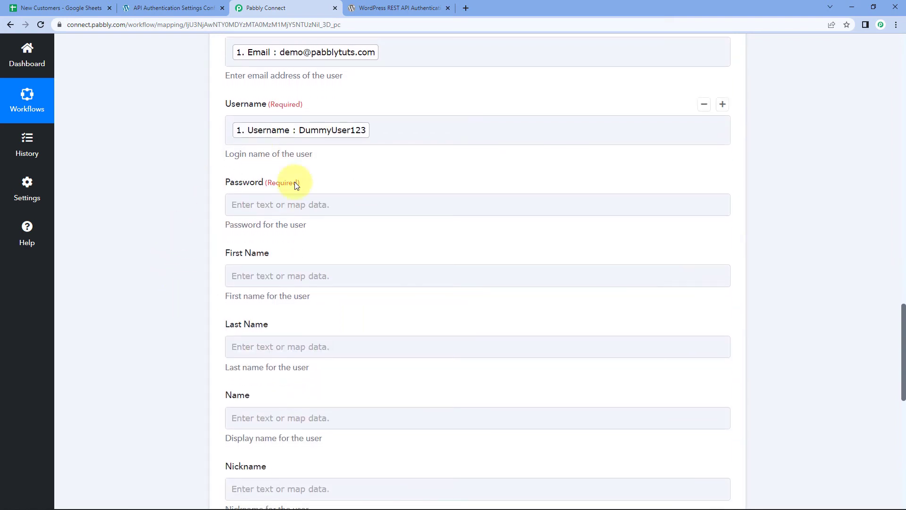
- Map the new user's Password field to the Password value from the Google Sheets trigger
click(267, 204)
click(276, 300)
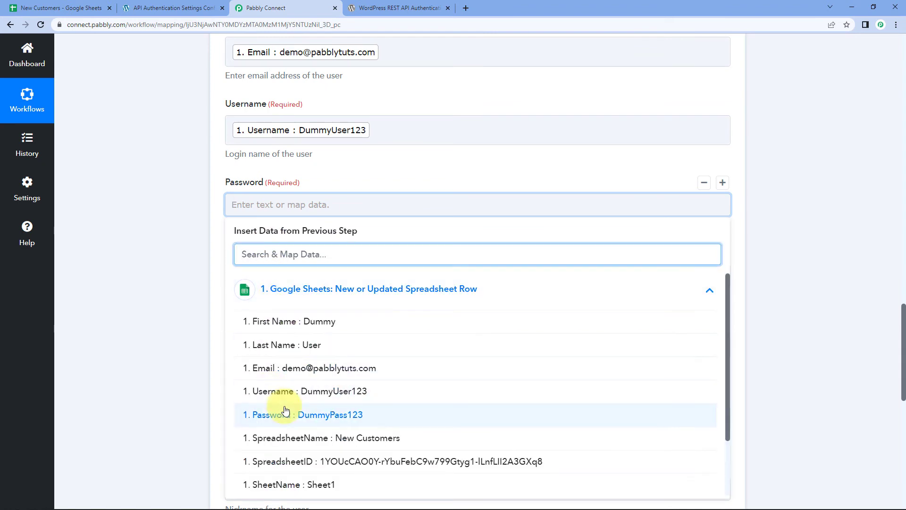
click(289, 409)
click(189, 317)
scroll(251, 208, down, 1)
scroll(208, 191, down, 1)
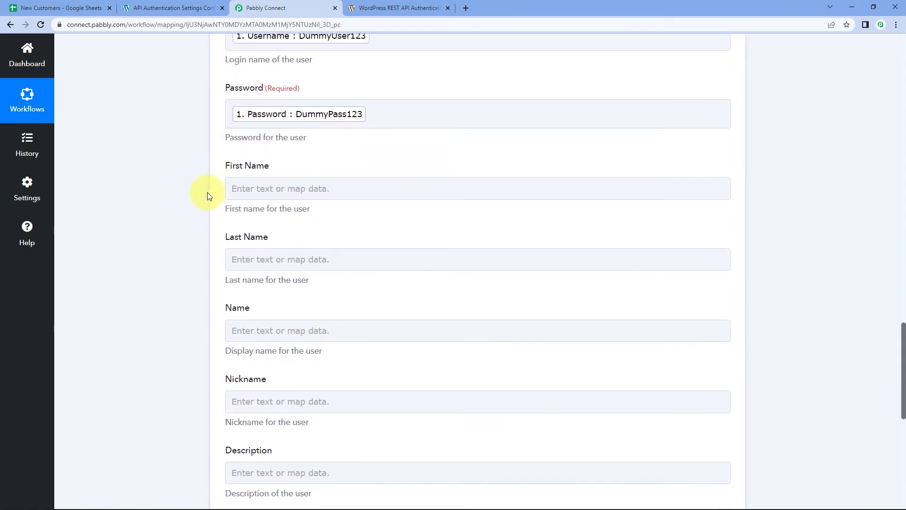
- Map the new user's First Name to the First Name value from the Google Sheets trigger
click(269, 187)
click(303, 287)
click(304, 304)
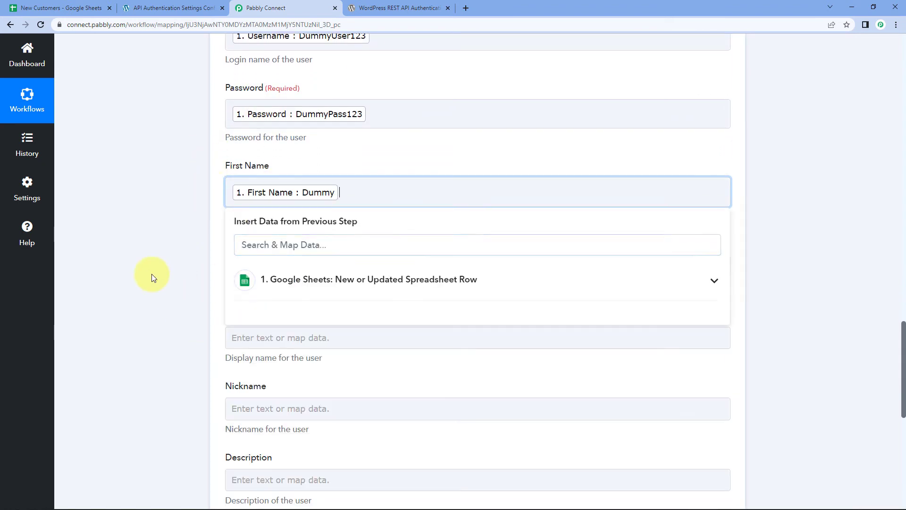
click(148, 273)
- Map the new user's Last Name to the Last Name value from the Google Sheets trigger
click(237, 265)
click(283, 359)
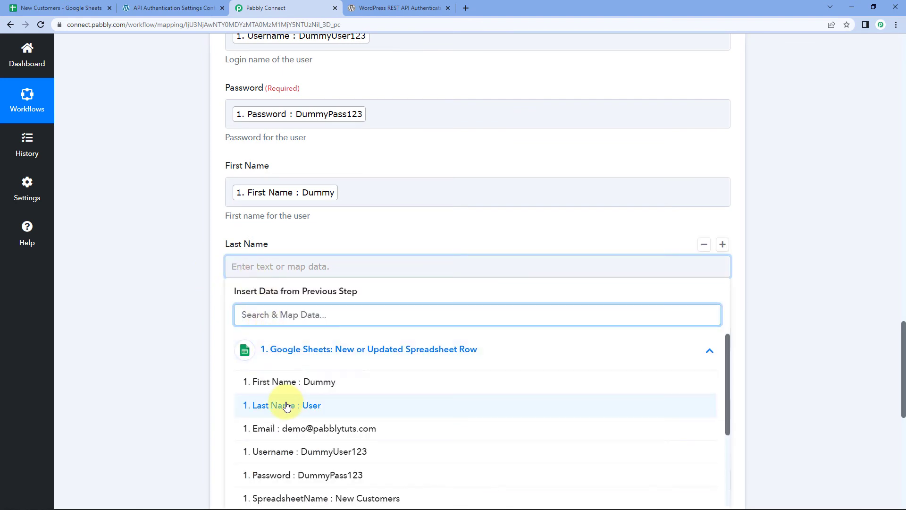
click(277, 461)
scroll(146, 324, down, 2)
click(152, 319)
scroll(159, 313, down, 1)
- Map the user's display Name to the First Name value followed by the Last Name value from the Google Sheets trigger
click(324, 198)
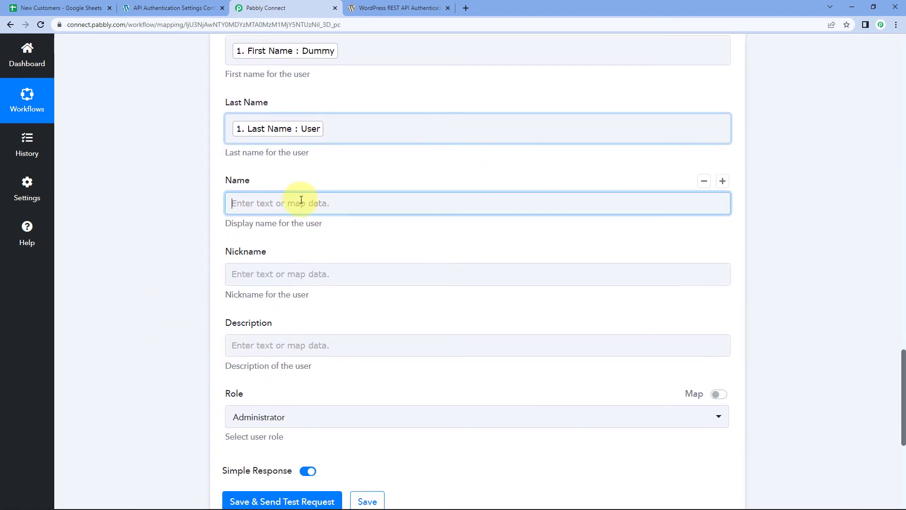
click(316, 298)
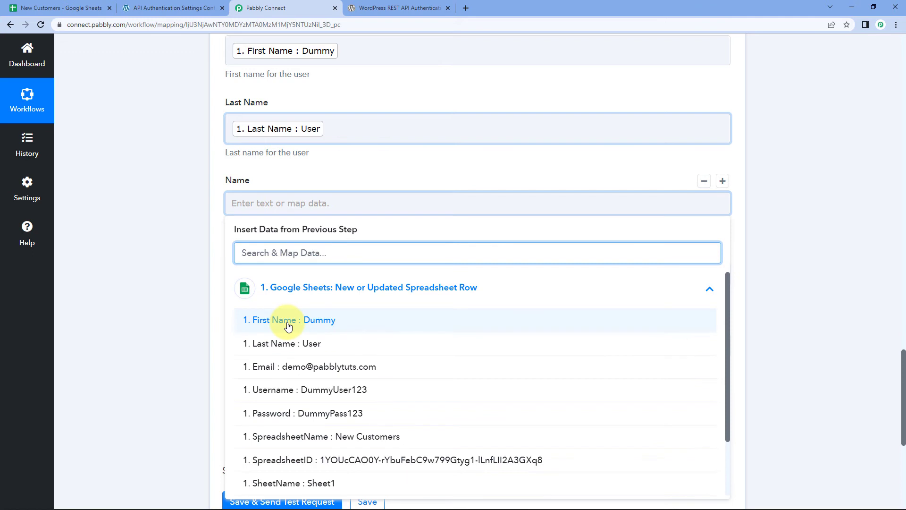
click(288, 326)
click(309, 295)
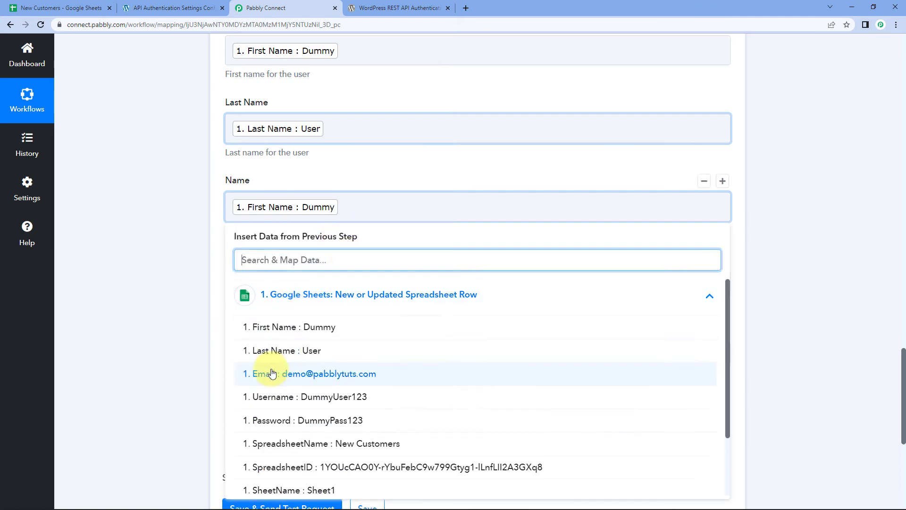
click(264, 350)
click(120, 302)
scroll(290, 214, down, 1)
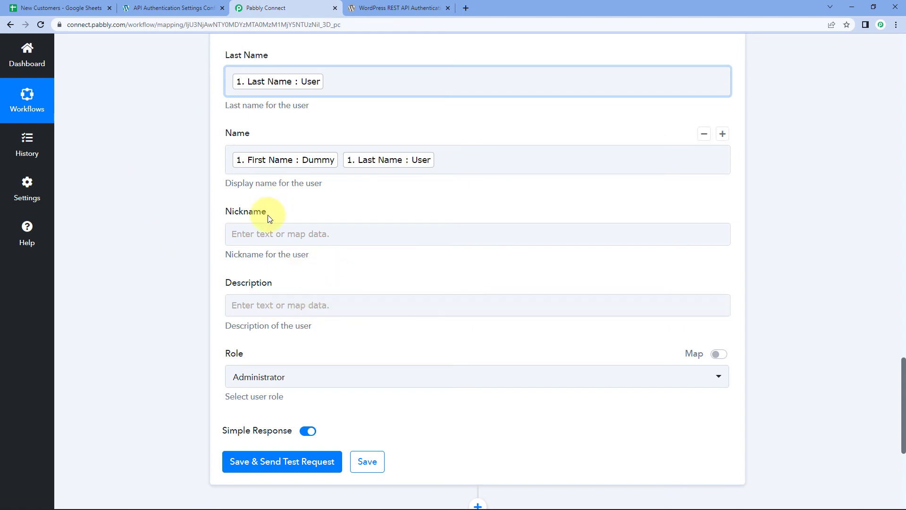
- Set the new user's Role to Subscriber, then save the action and send a test request
scroll(208, 328, down, 1)
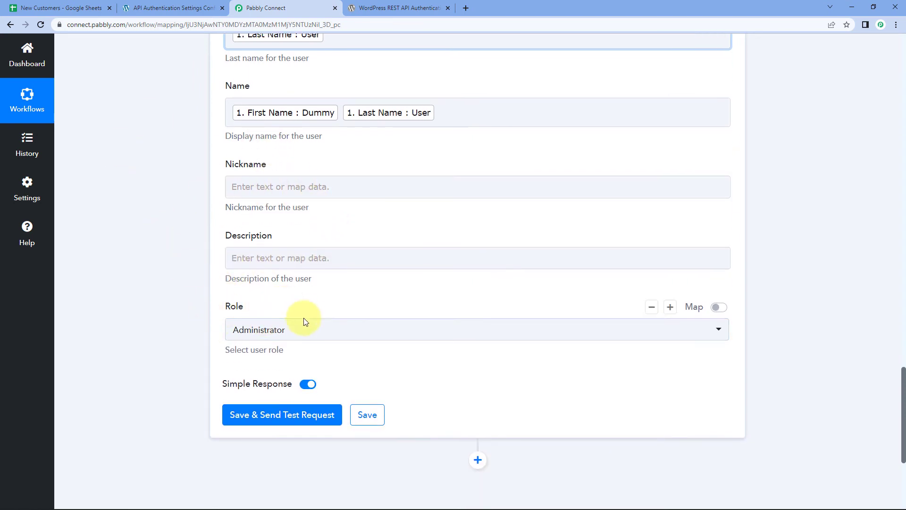
click(324, 332)
scroll(171, 327, down, 1)
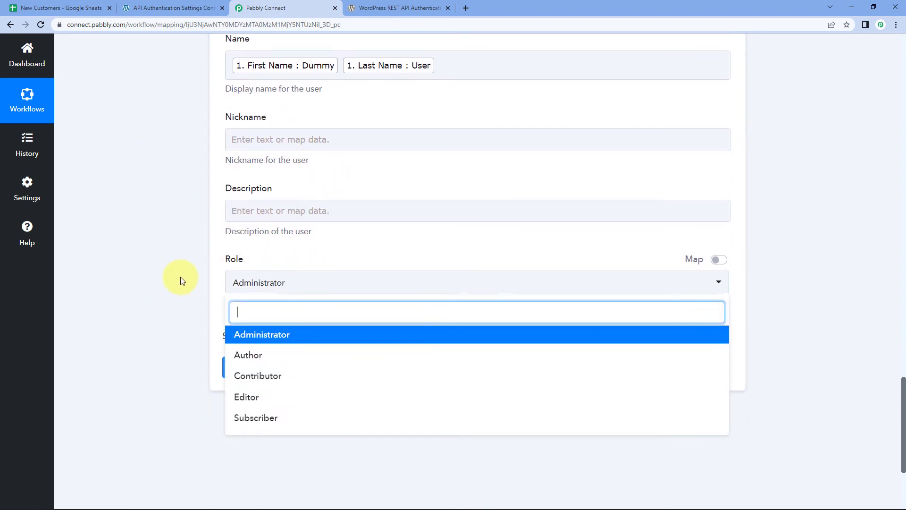
click(256, 419)
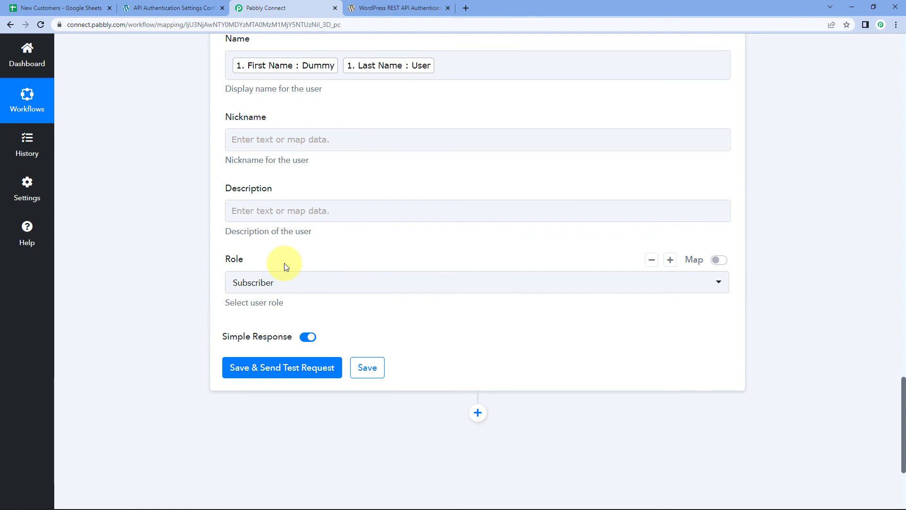
click(292, 367)
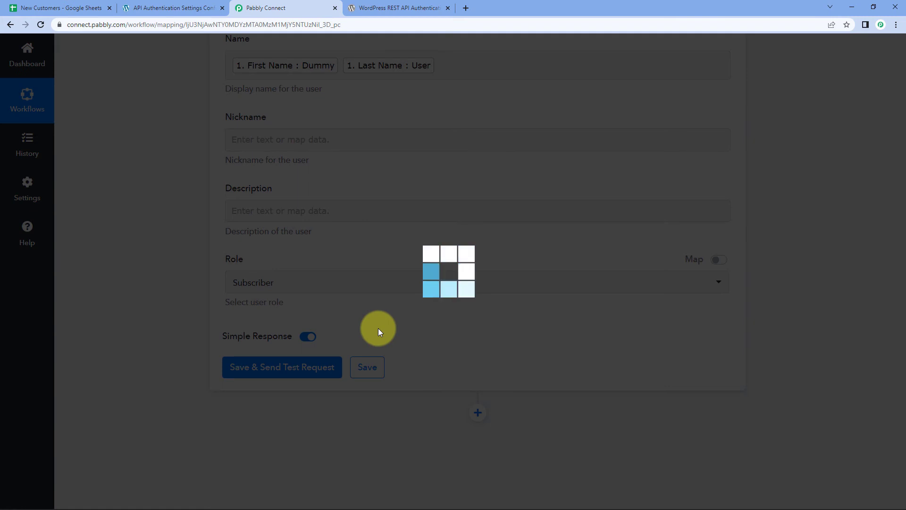
click(43, 8)
click(272, 8)
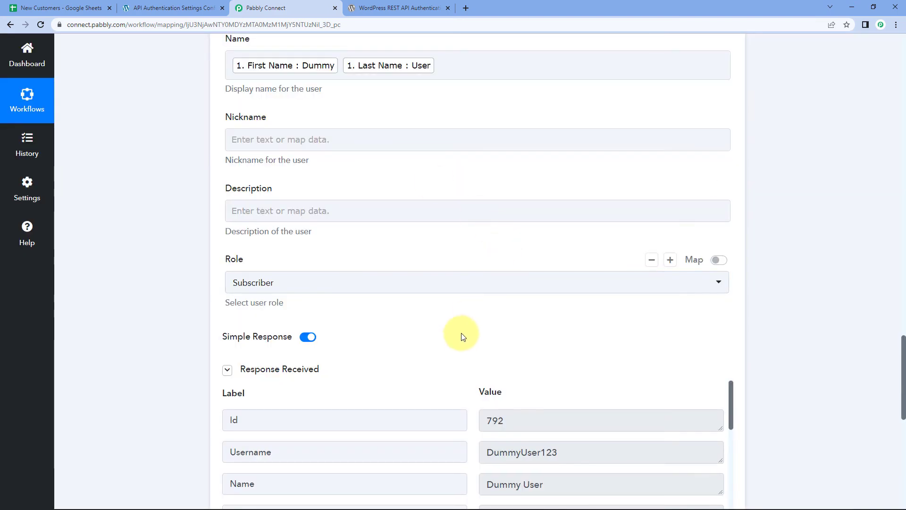
- Review the mapped Create a User fields and examine the response received from WordPress
scroll(453, 321, up, 9)
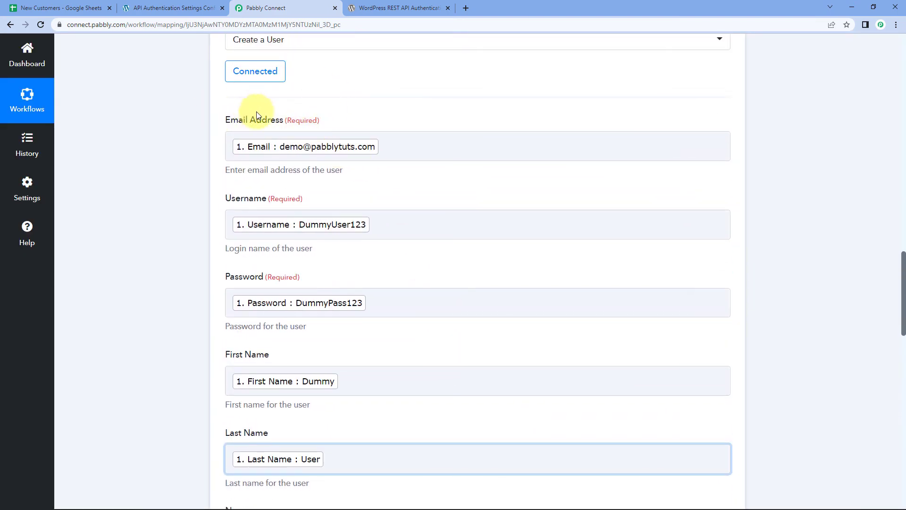
click(420, 8)
click(267, 10)
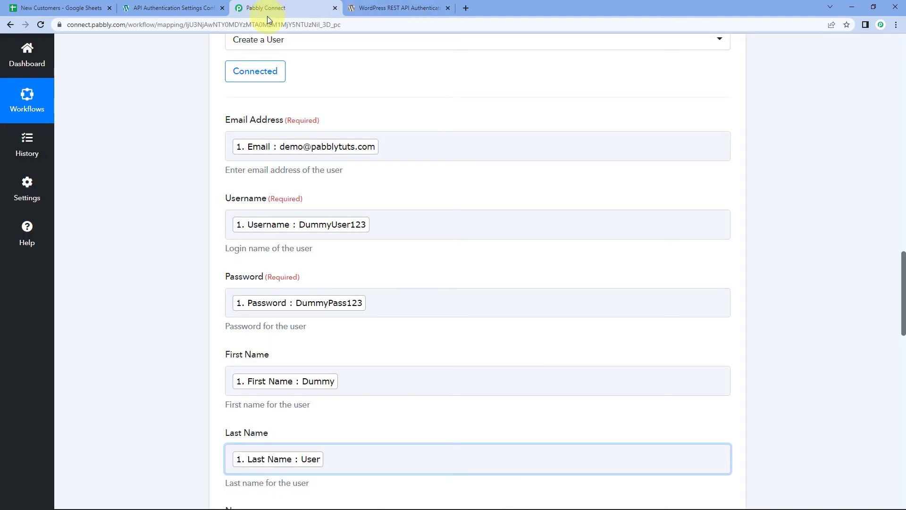
scroll(149, 267, down, 2)
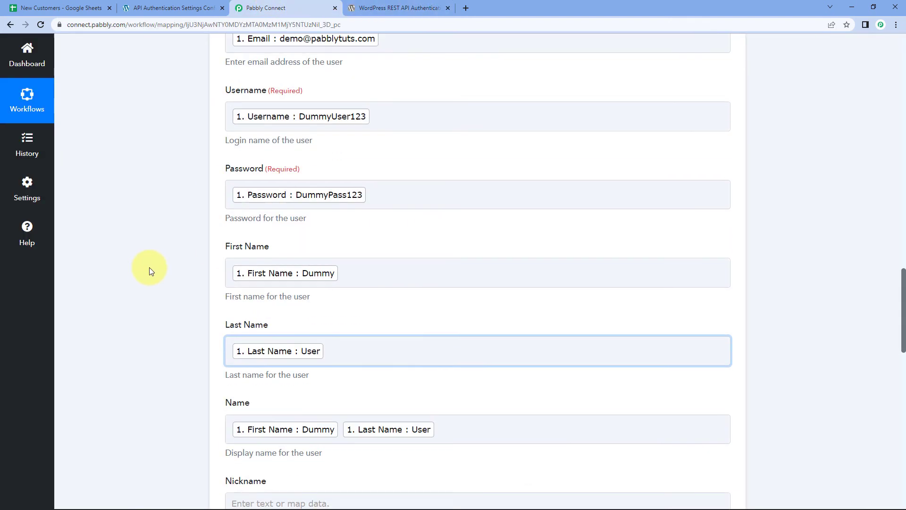
scroll(171, 249, down, 10)
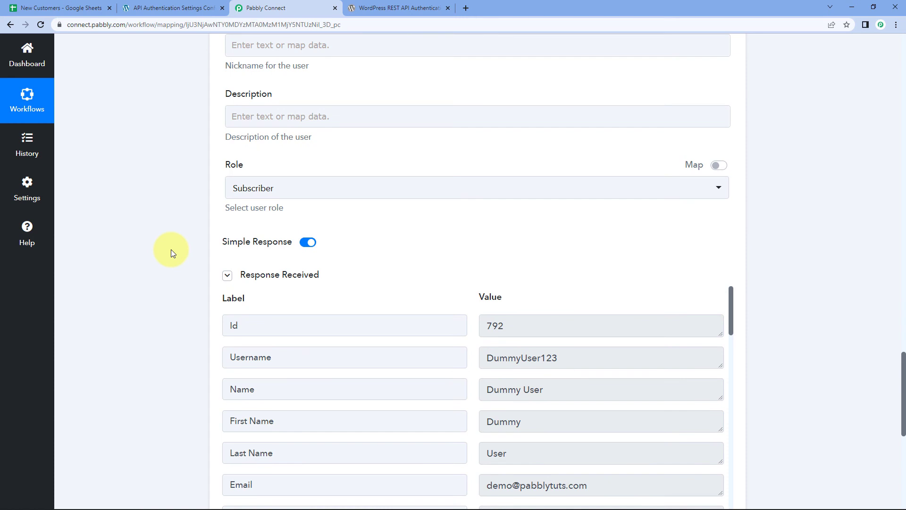
scroll(171, 250, down, 1)
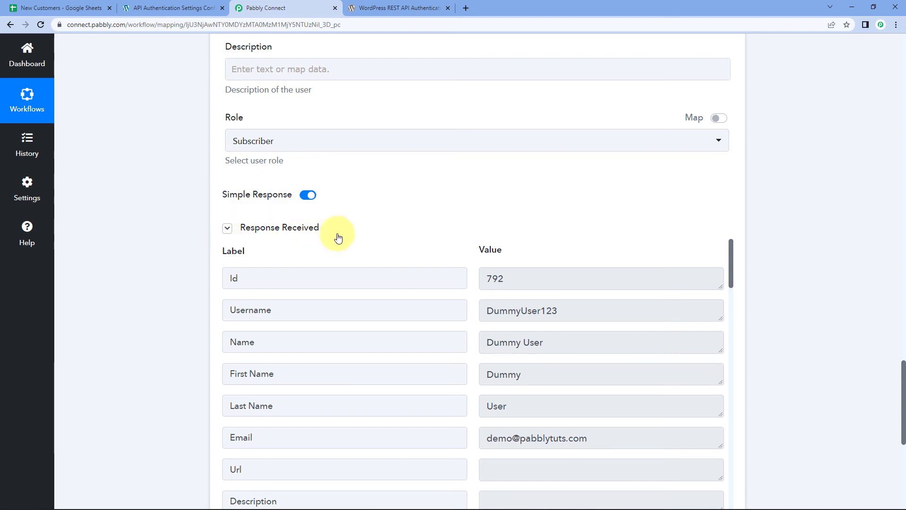
scroll(472, 303, down, 1)
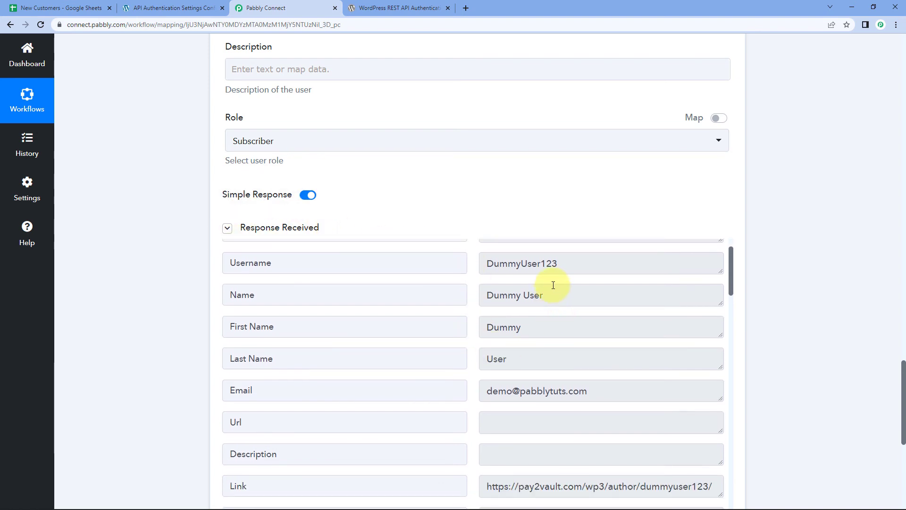
- Open the Users list in the WordPress admin site
click(182, 3)
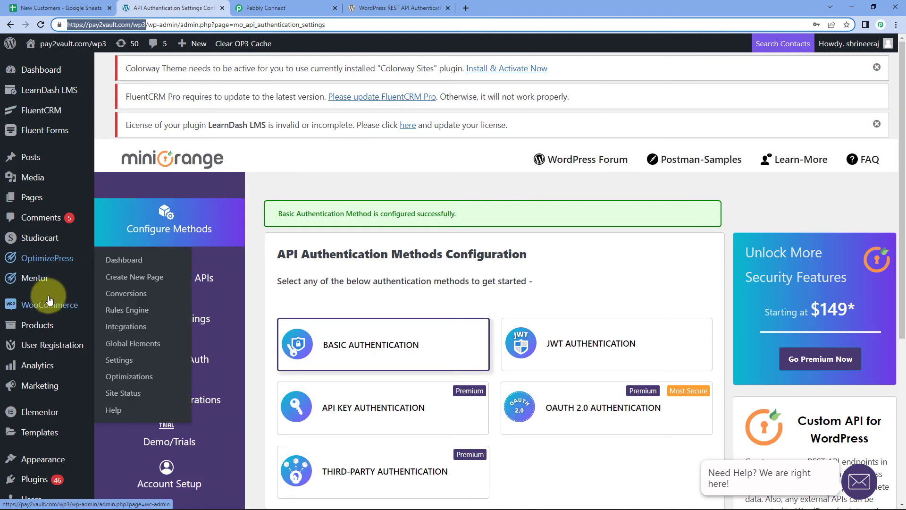
scroll(50, 307, down, 2)
scroll(50, 308, down, 1)
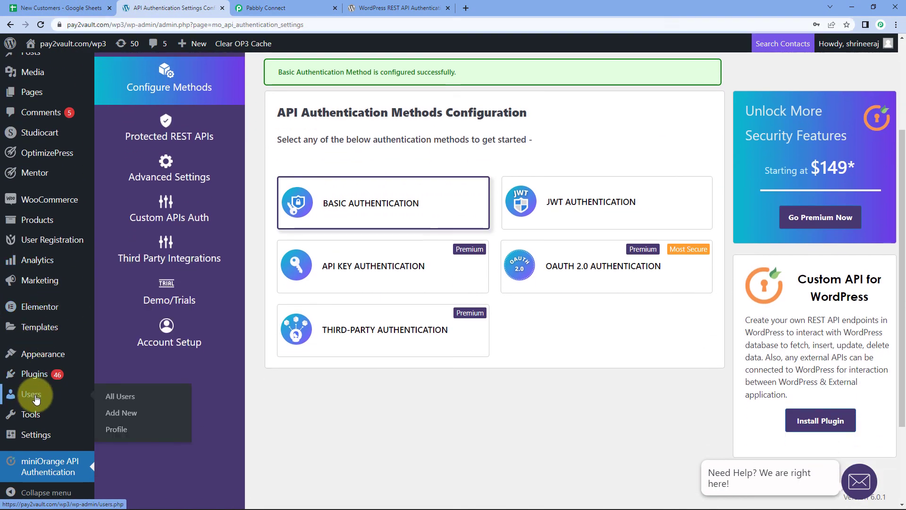
drag(40, 401, 128, 401)
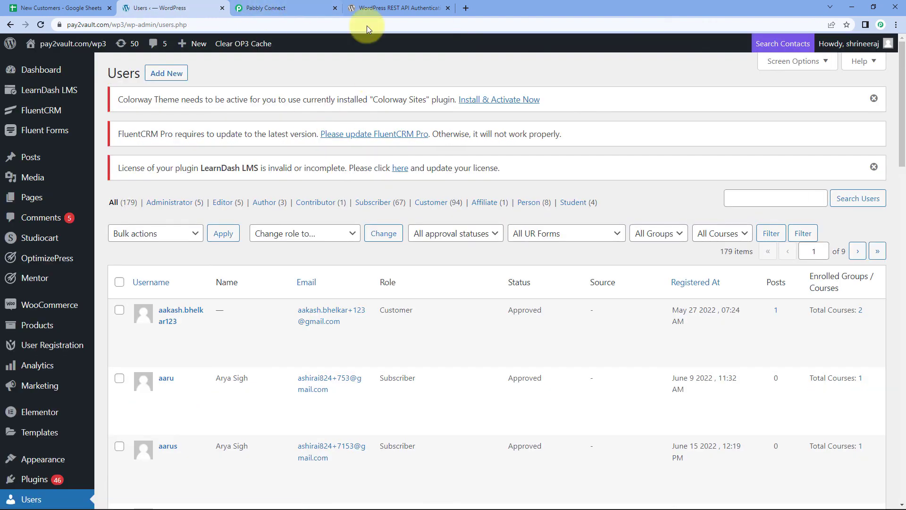
- Copy the Username value from the WordPress action's received response in Pabbly Connect
click(290, 4)
scroll(525, 316, up, 2)
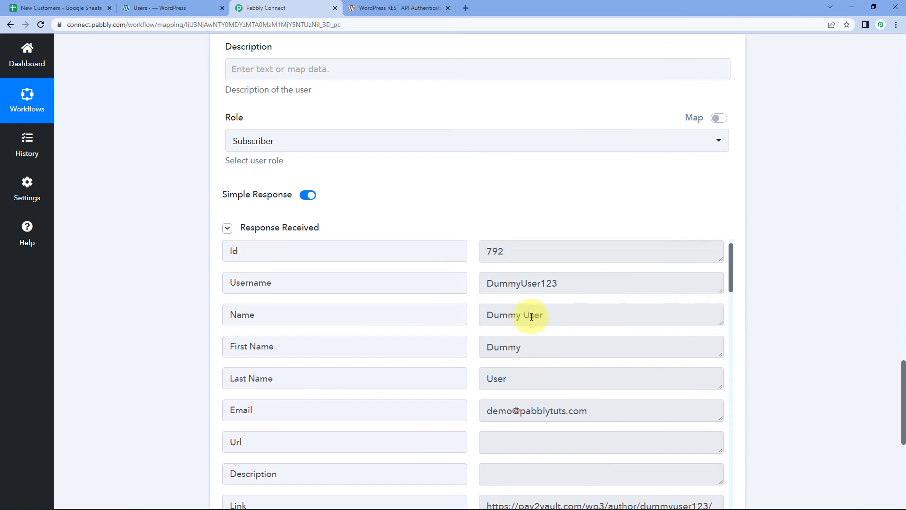
drag(579, 312, 486, 311)
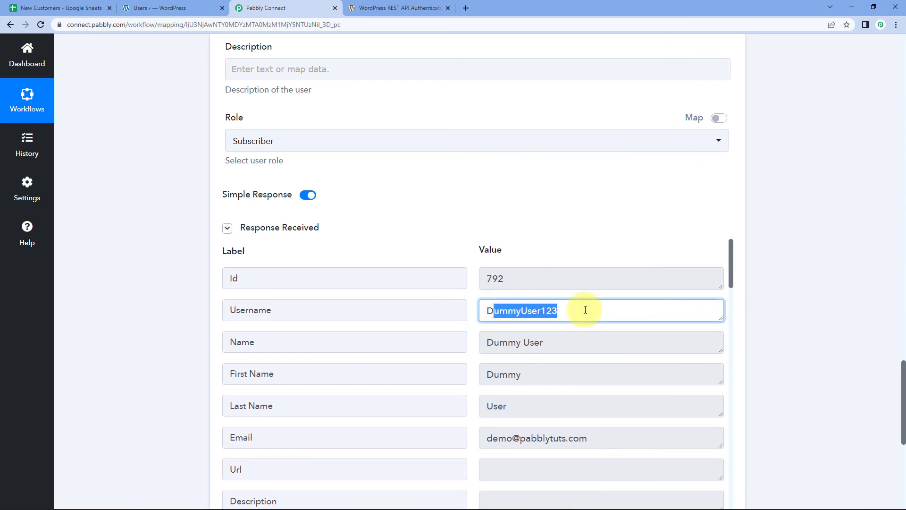
drag(578, 312, 487, 309)
right_click(516, 322)
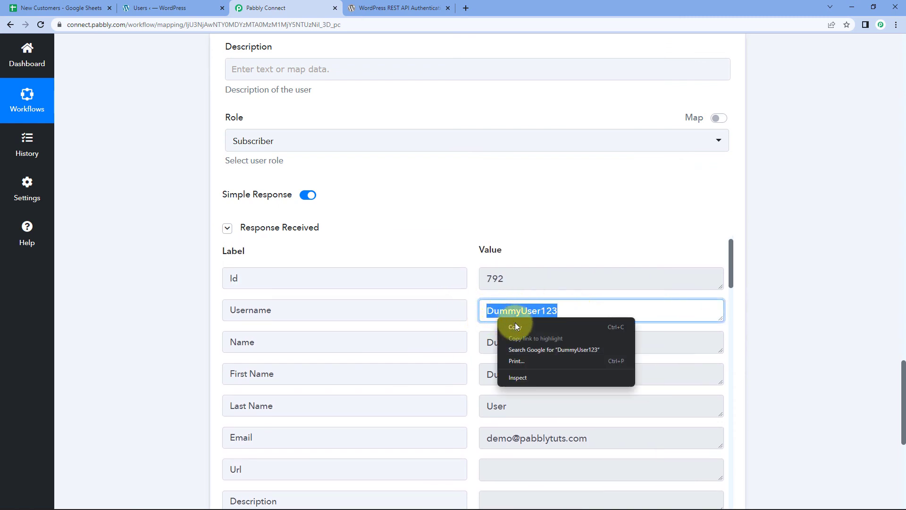
click(519, 327)
click(429, 202)
- Search the WordPress Users list for the copied username DummyUser123
click(134, 5)
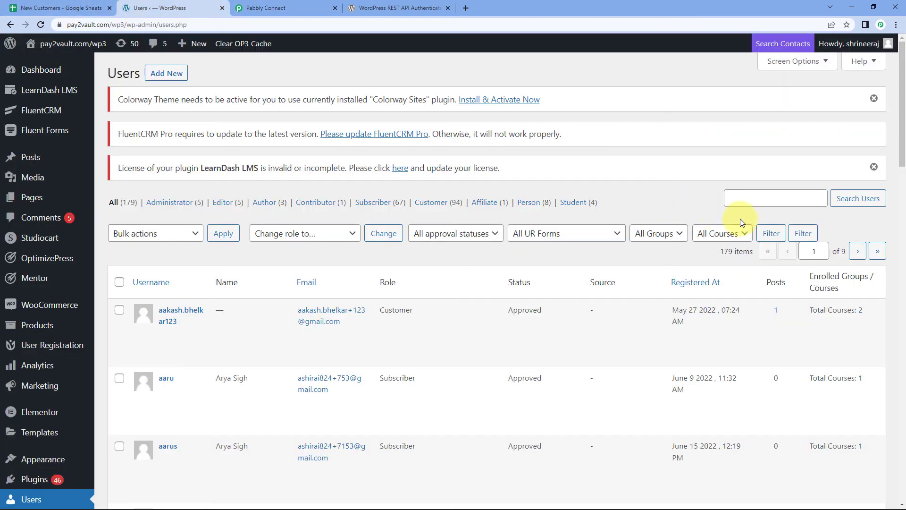
click(764, 202)
right_click(761, 200)
click(794, 265)
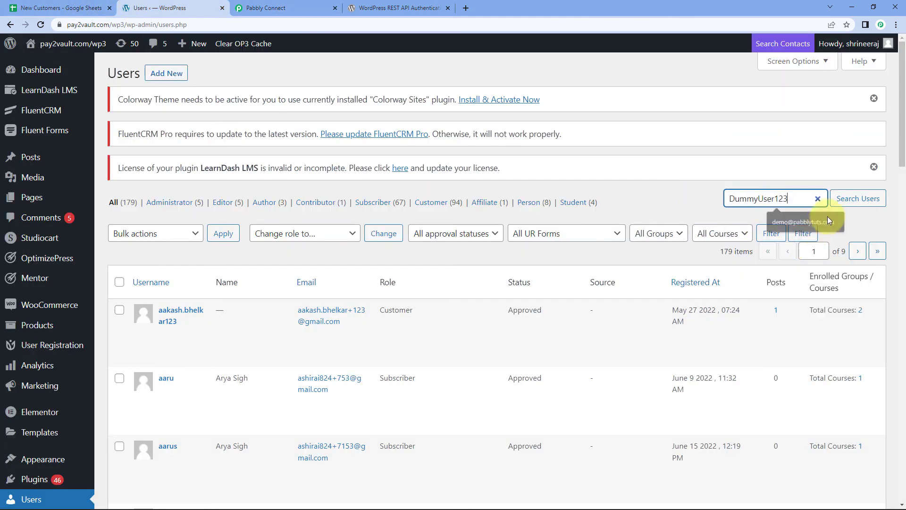
click(840, 202)
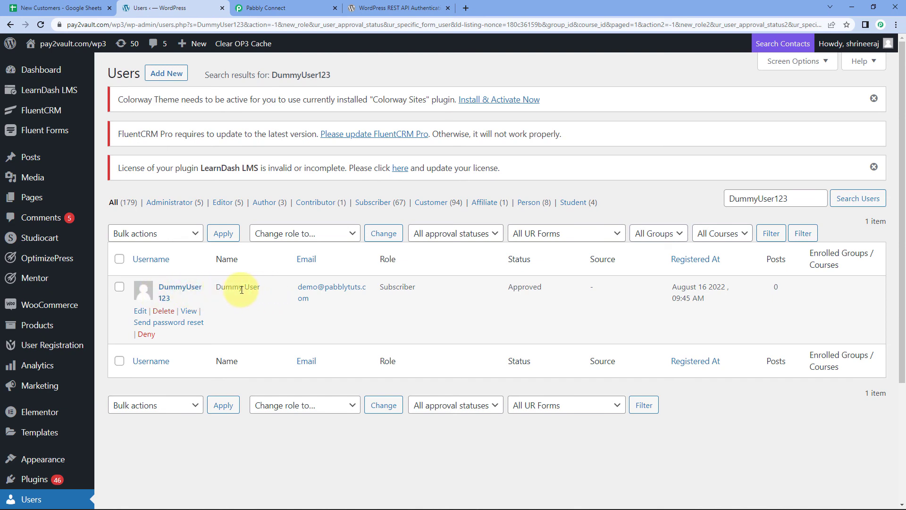
- Check the found user's email and role, and compare the account with the customer row in the New Customers sheet
triple_click(318, 302)
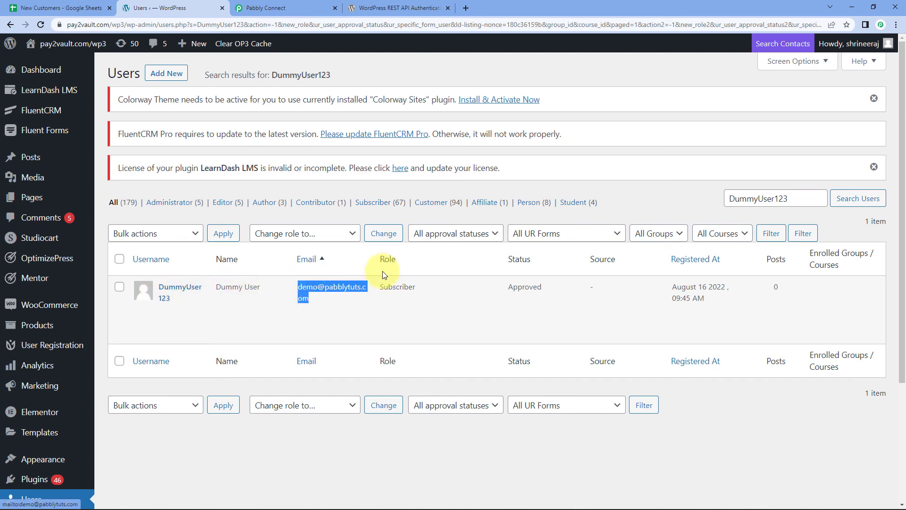
click(387, 289)
drag(381, 289, 410, 289)
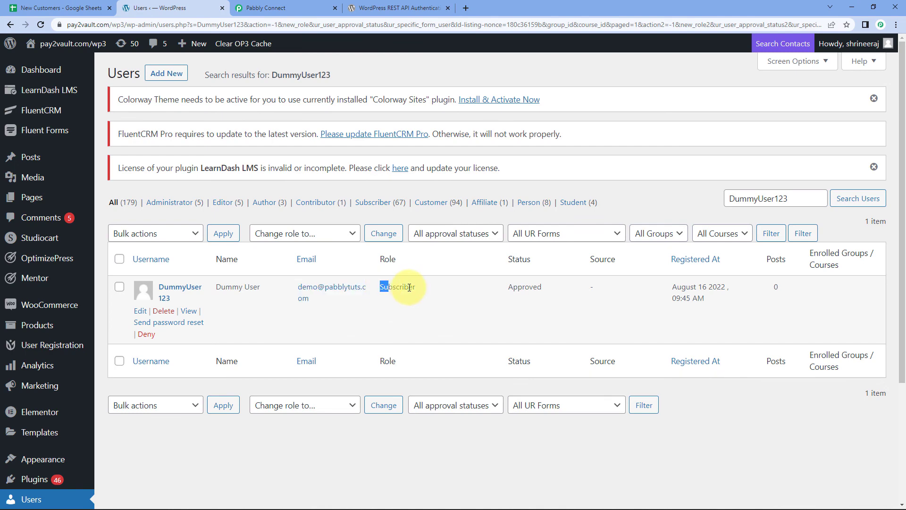
click(409, 325)
click(35, 8)
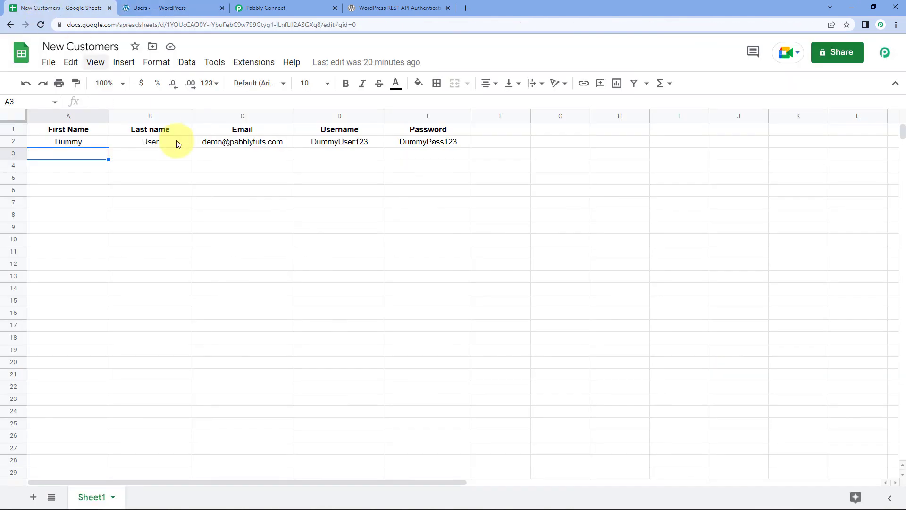
click(159, 6)
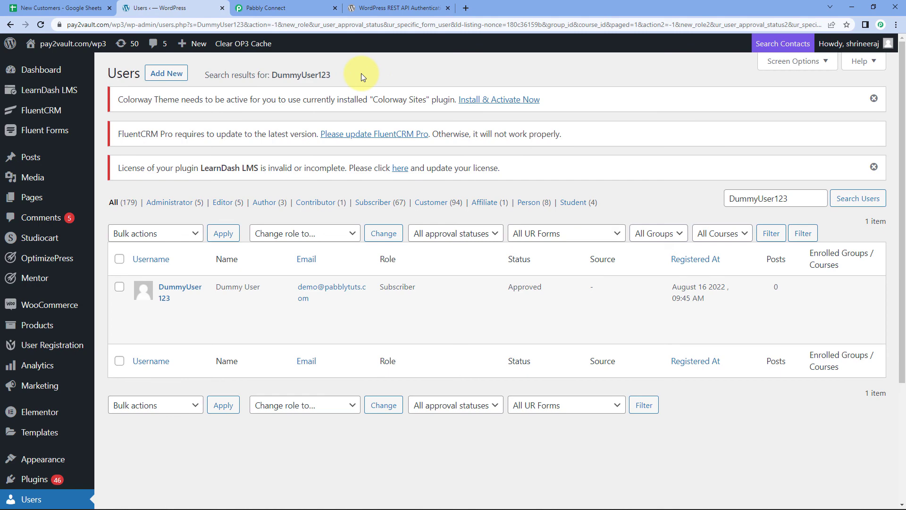
- Recheck the customer row in the New Customers sheet against the DummyUser123 entry in the WordPress Users list
click(33, 8)
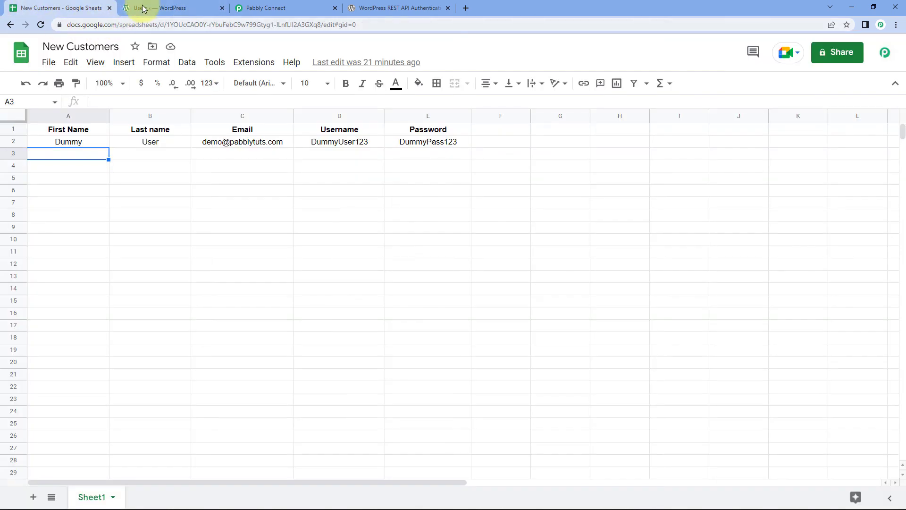
click(151, 6)
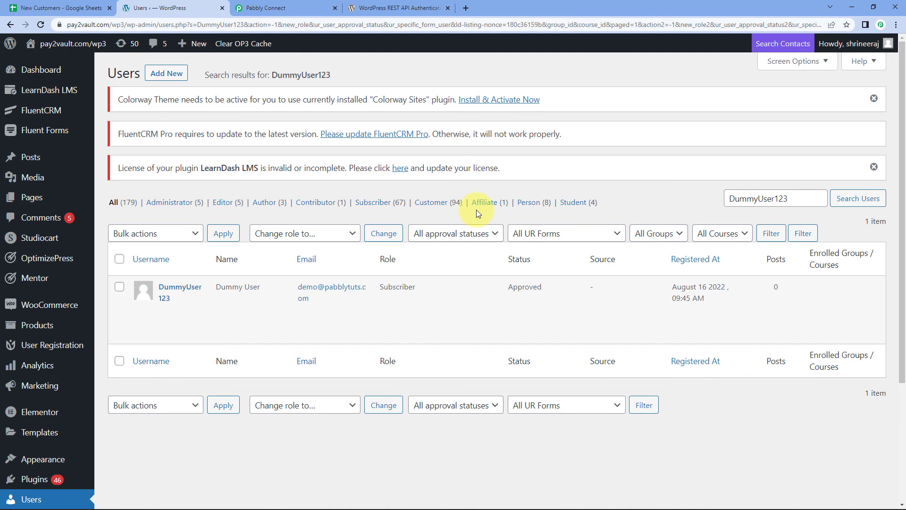
- Switch to Pabbly Connect and collapse the WordPress action and the Google Sheets trigger to review the whole WordPress Connection workflow
click(302, 8)
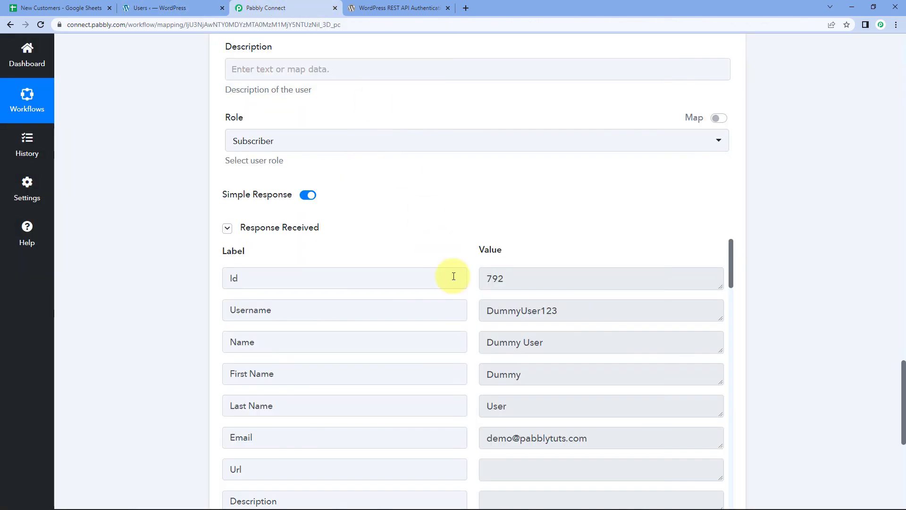
scroll(472, 236, up, 7)
scroll(481, 243, up, 10)
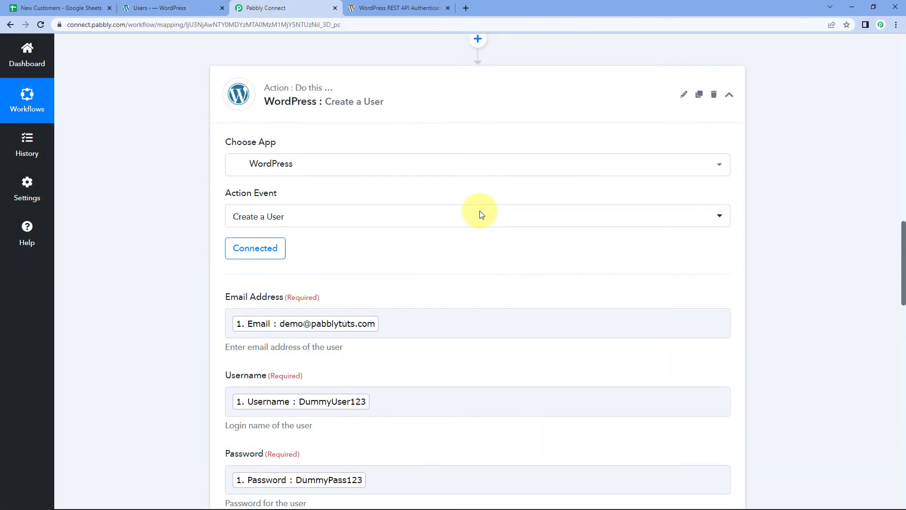
click(439, 201)
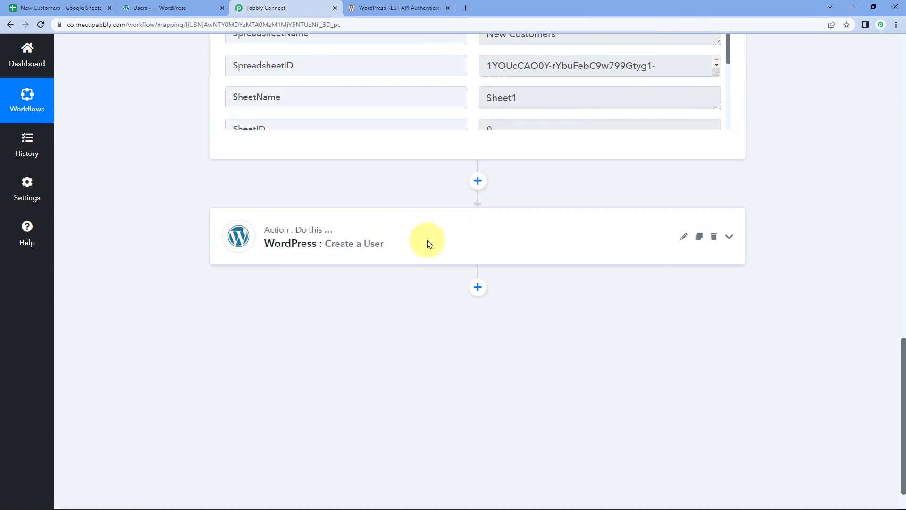
scroll(432, 264, up, 5)
scroll(436, 256, up, 8)
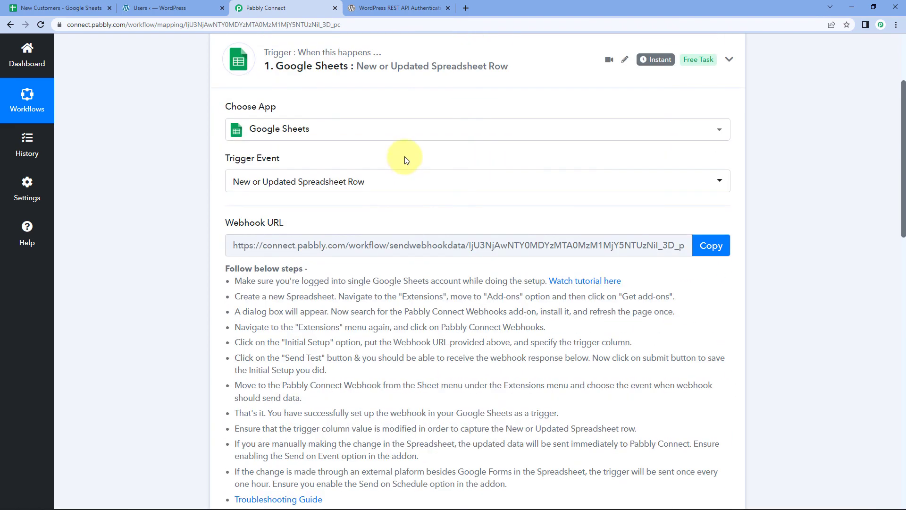
scroll(127, 210, up, 2)
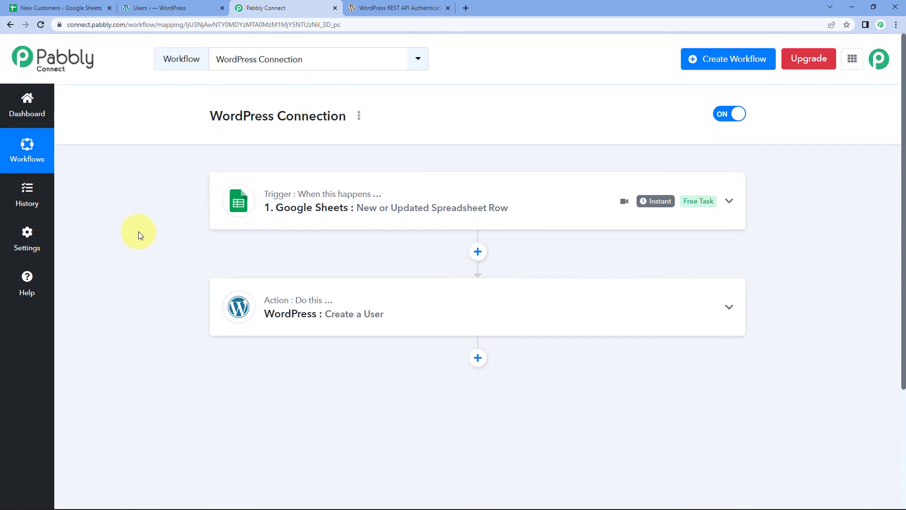